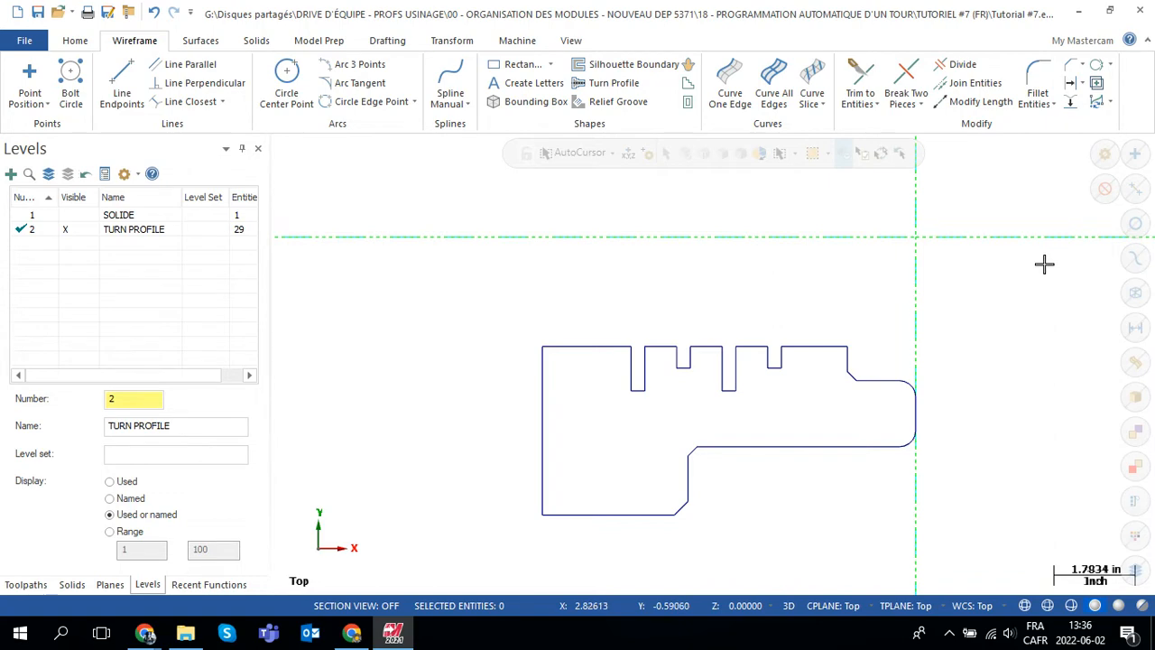
Step: Switch to File Explorer, widen the name column in the TUTORIEL #7 (FR) folder and examine the mcam-control, pst and mcam-lmd files
left_click(185, 634)
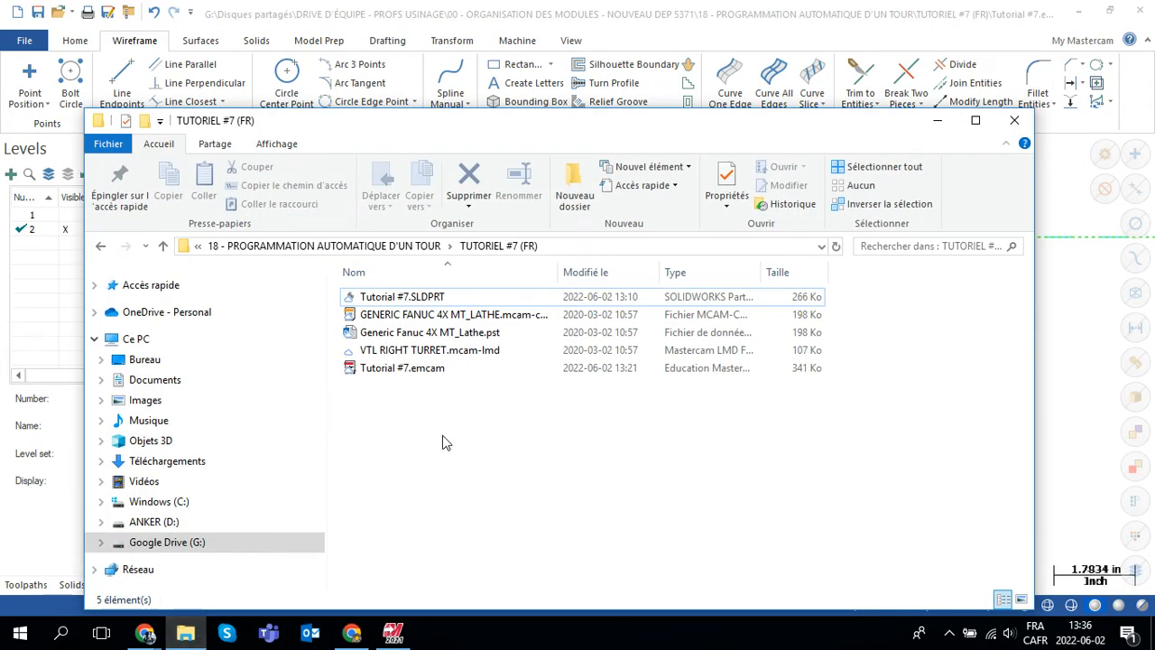
left_click_drag(561, 267, 640, 267)
left_click(392, 319)
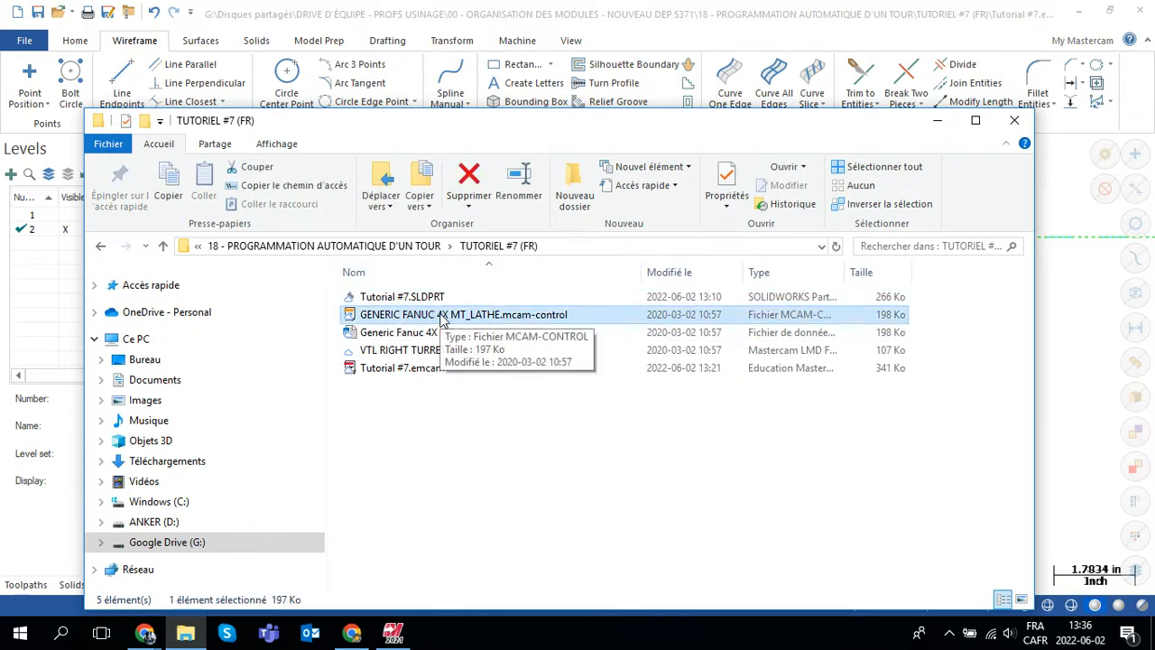
left_click(377, 340)
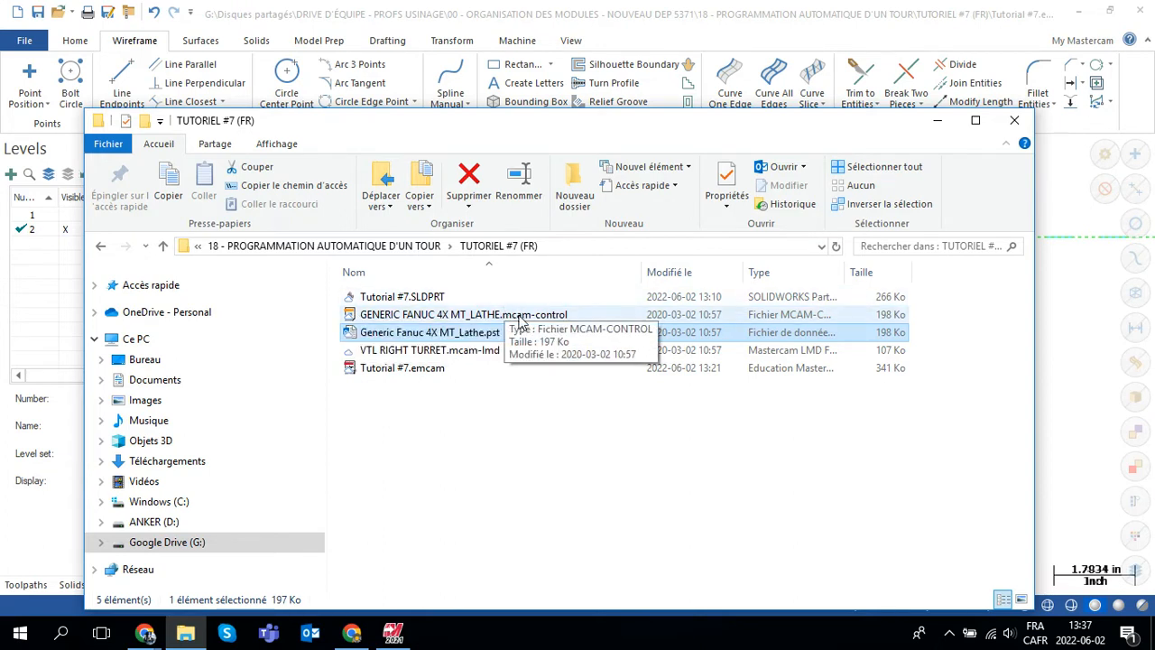
left_click(550, 314)
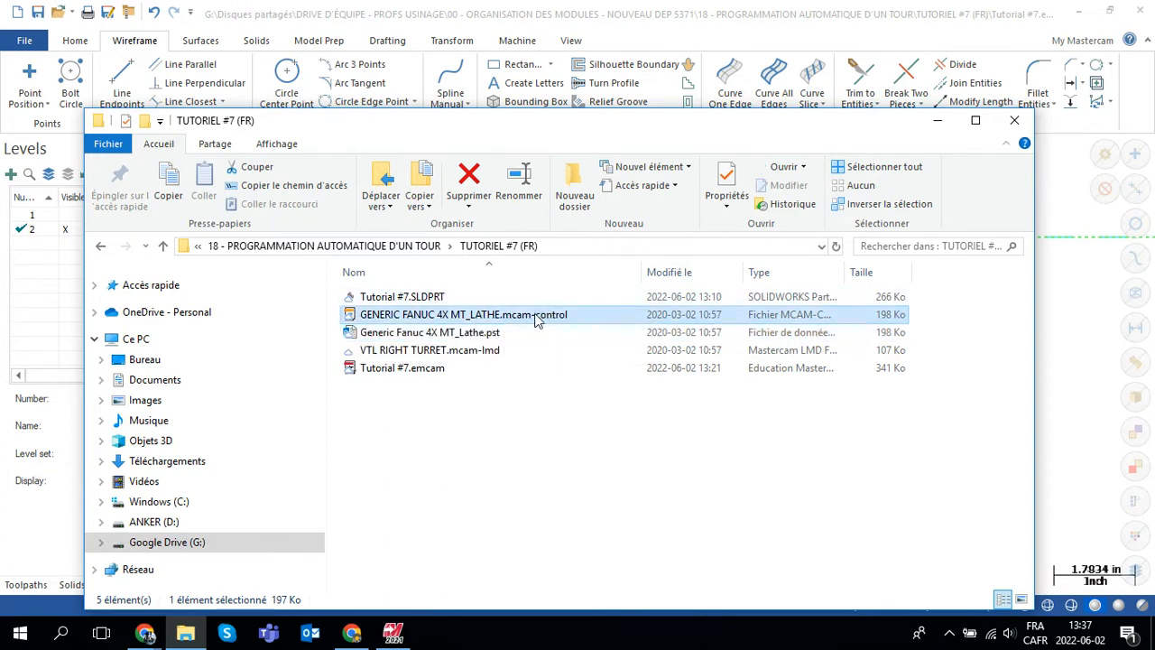
left_click(440, 354)
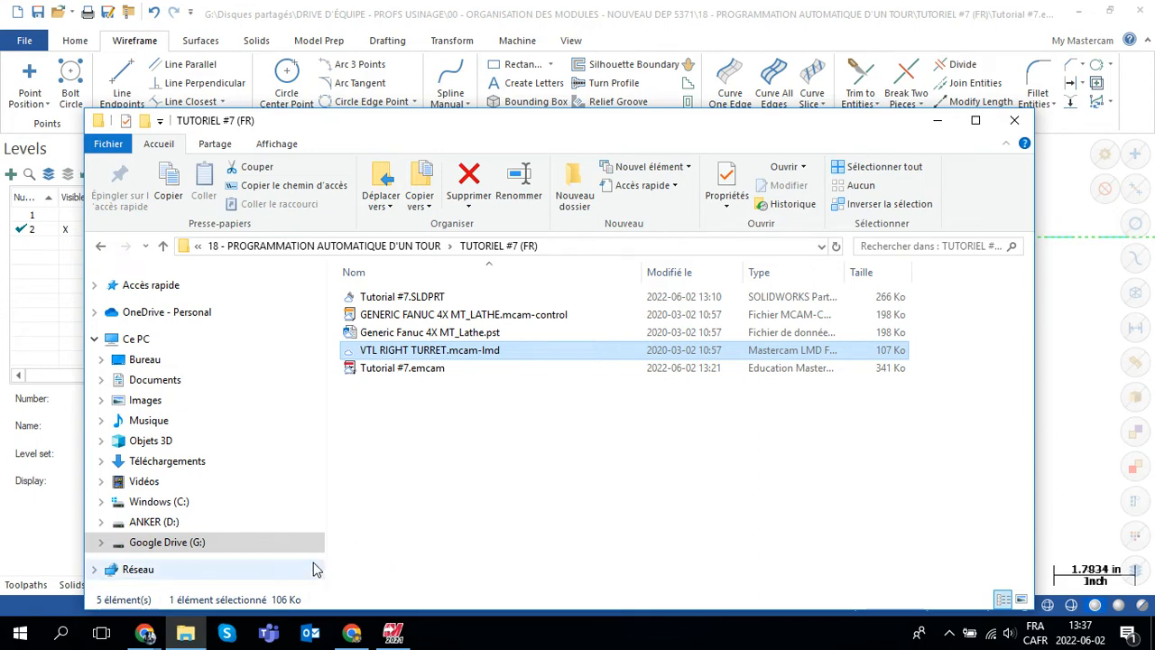
Step: Open a second File Explorer window over the first one and show the Windows (C:) drive in it
mouse_move(185, 634)
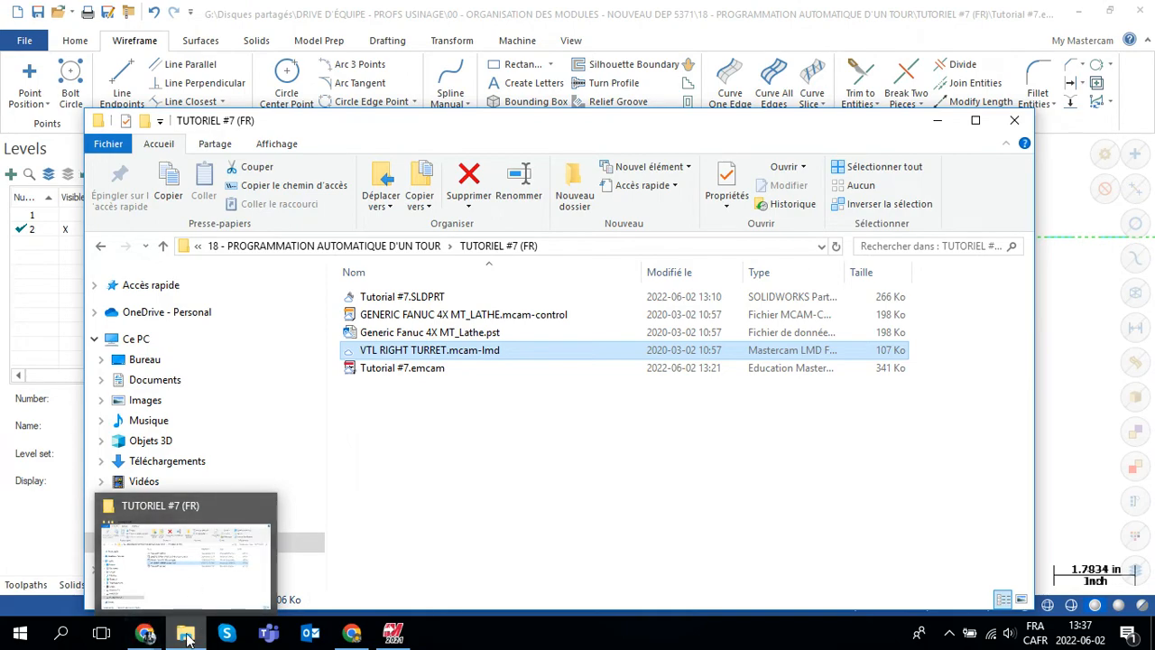
middle_click(185, 635)
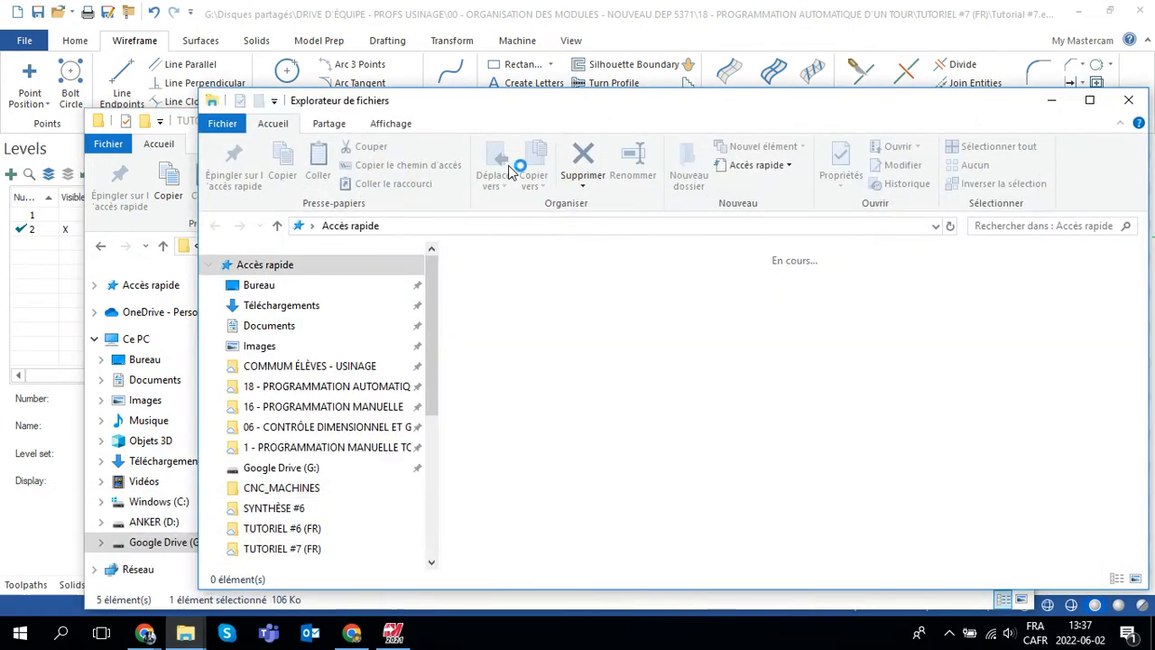
left_click_drag(538, 109, 930, 108)
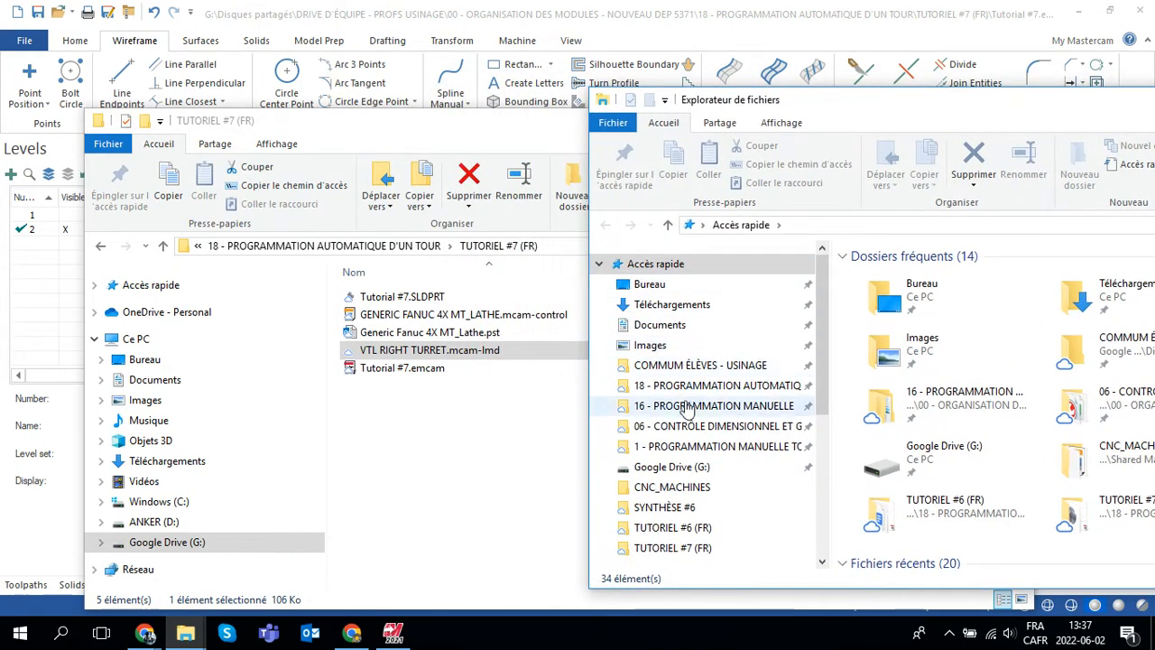
left_click_drag(821, 352, 818, 487)
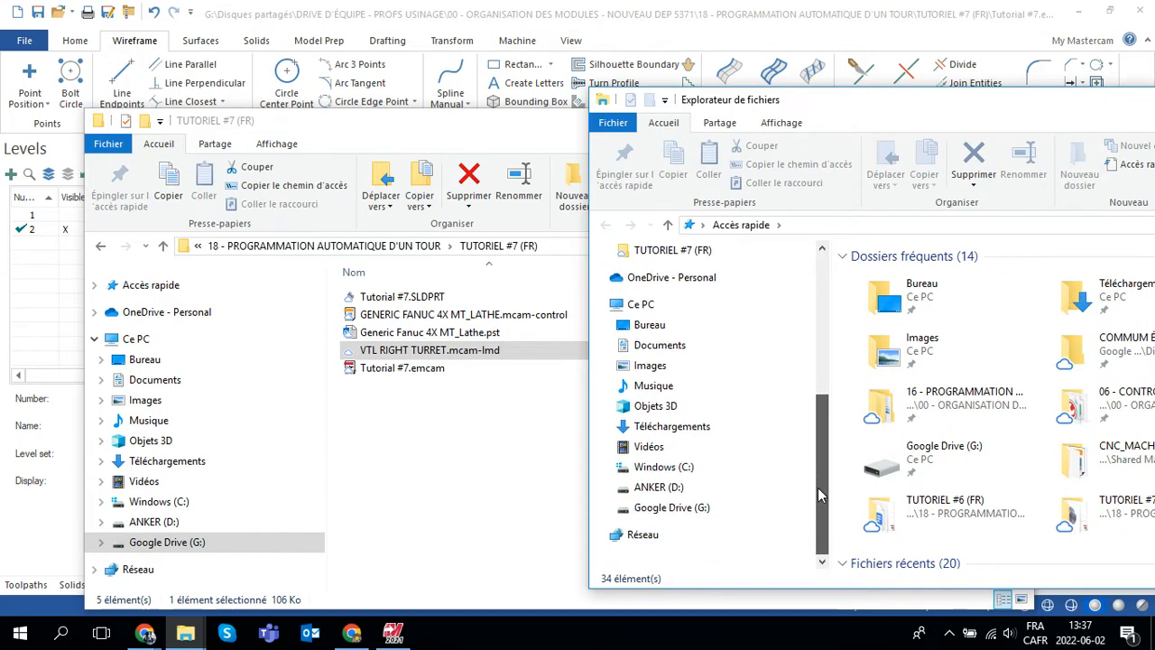
left_click(665, 469)
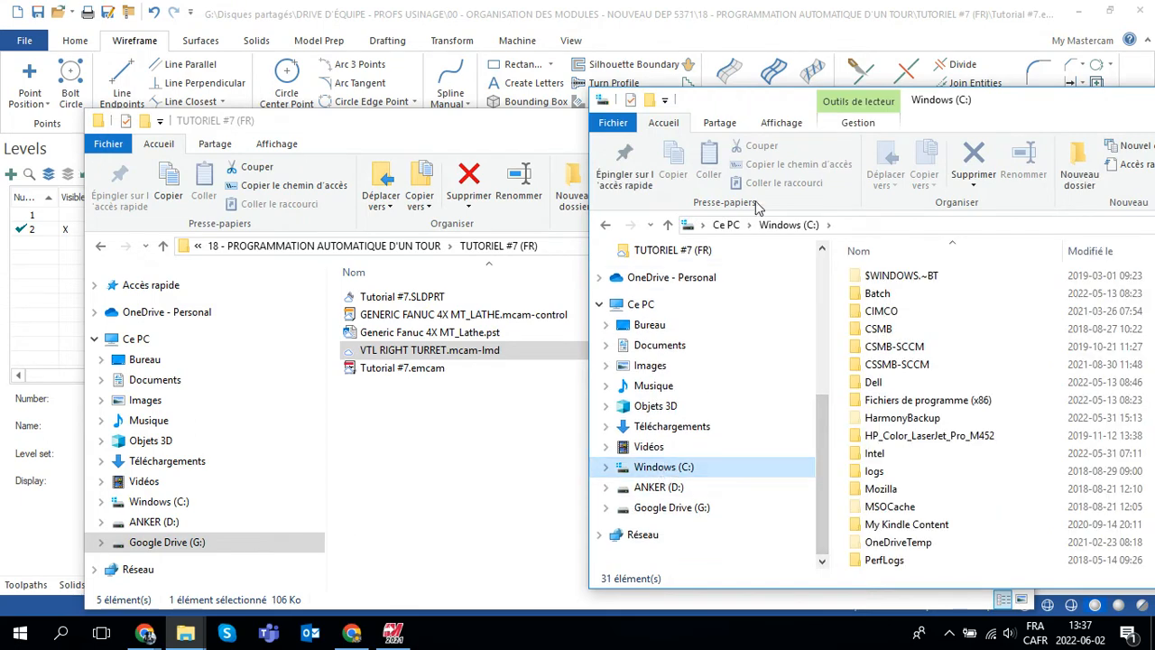
left_click_drag(767, 92, 467, 54)
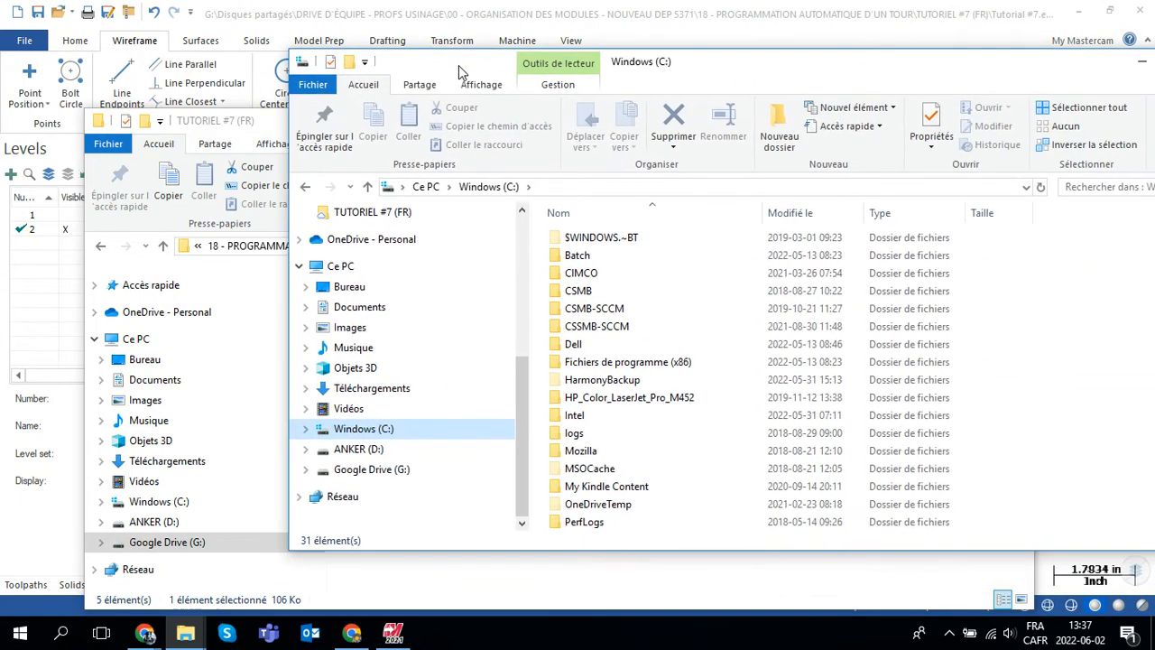
Step: Browse from the C: drive through Utilisateurs, Public and Documents publics into the Shared Mastercam 2021 folder
scroll(587, 446, "down", 5)
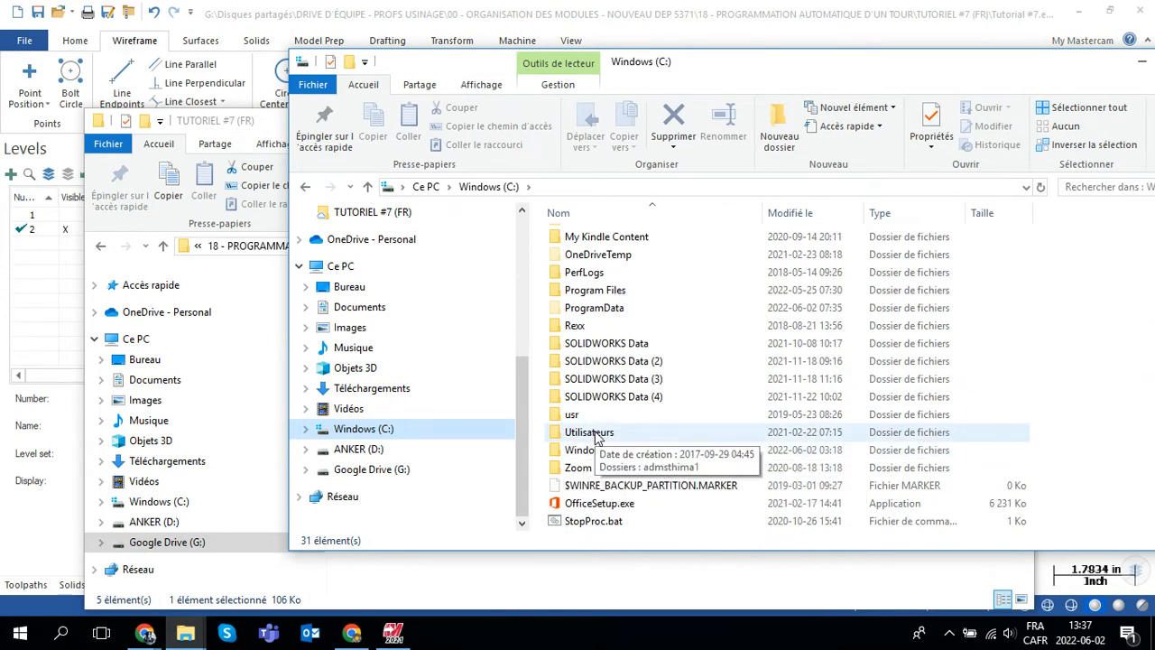
double_click(594, 438)
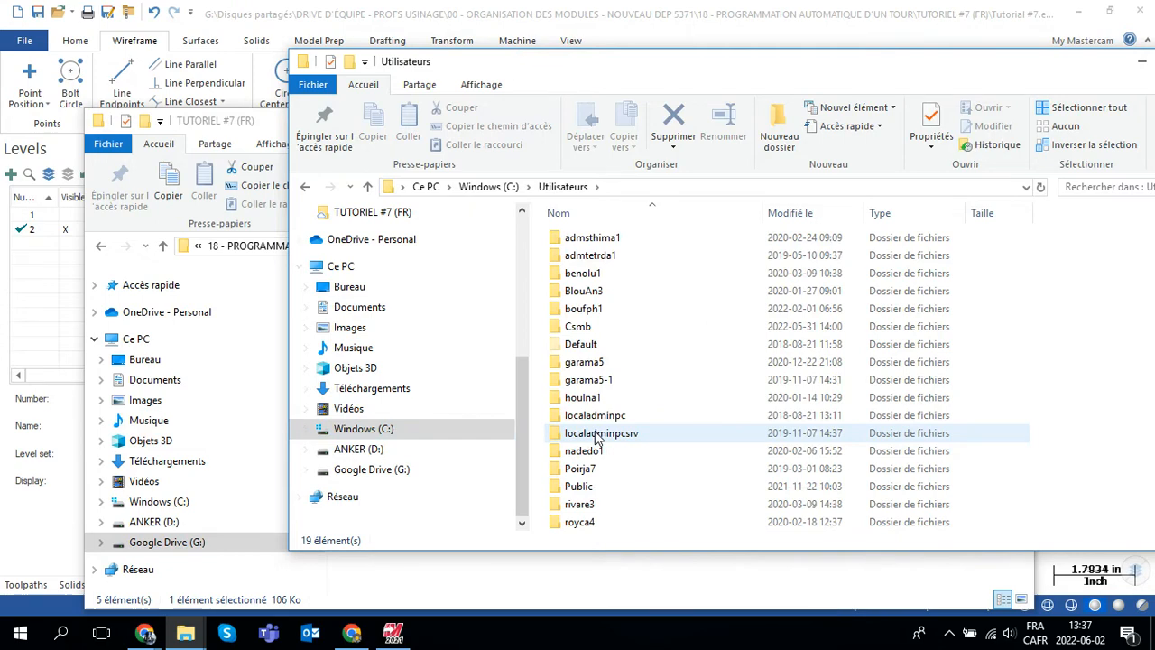
scroll(609, 440, "down", 1)
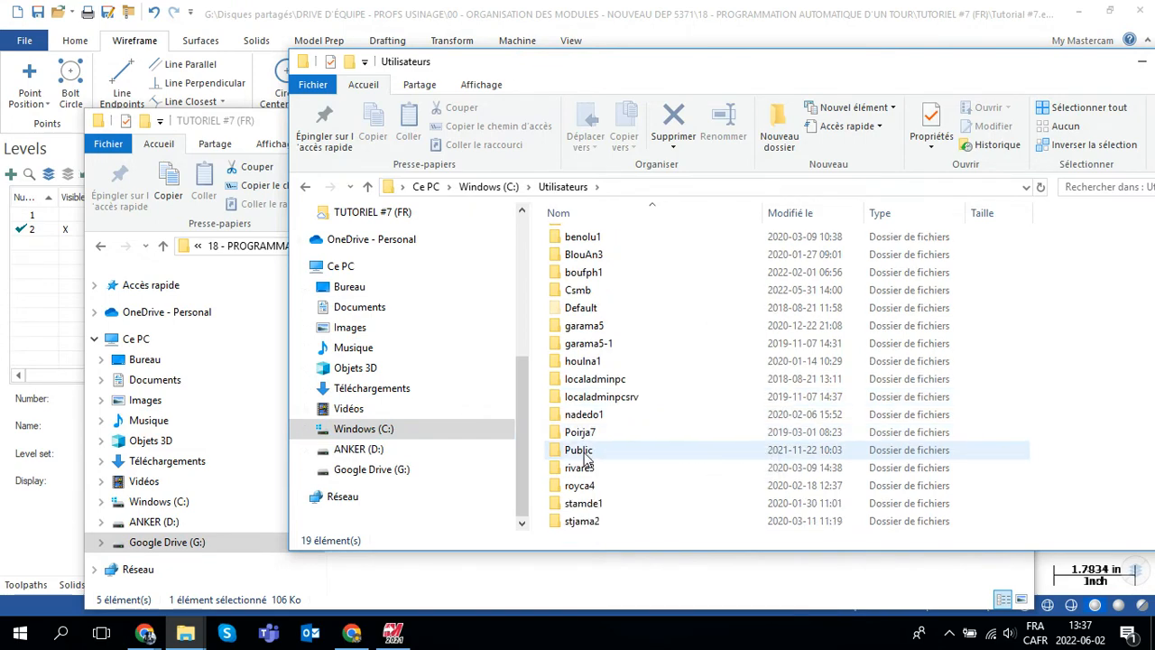
double_click(583, 456)
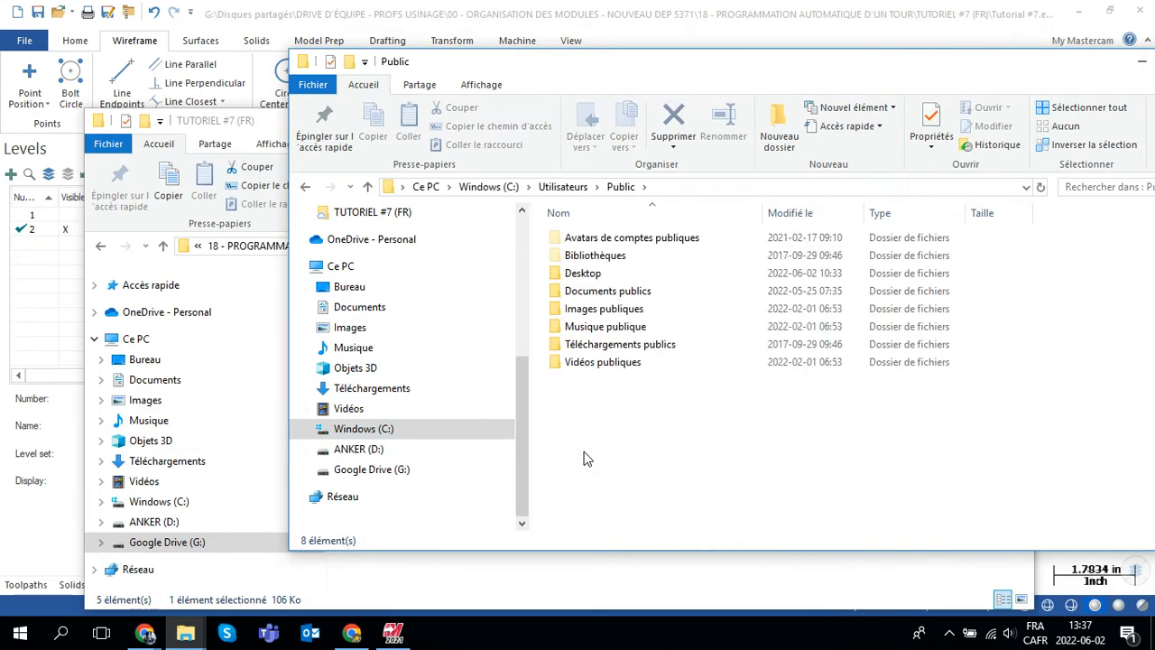
double_click(605, 294)
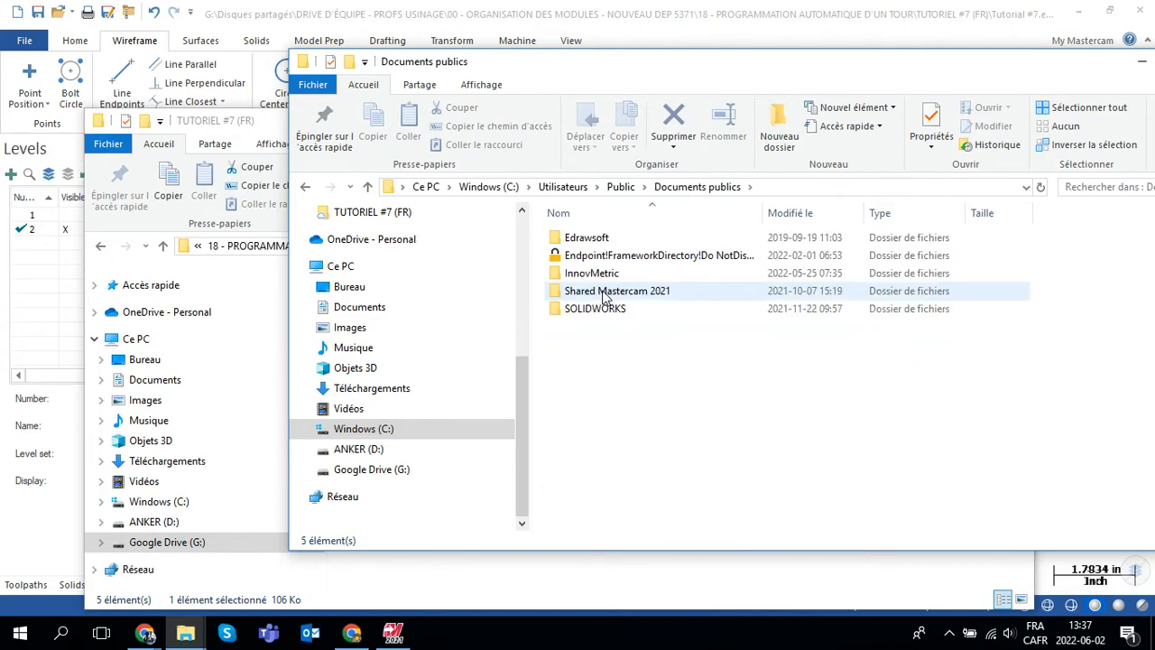
left_click(659, 294)
double_click(659, 294)
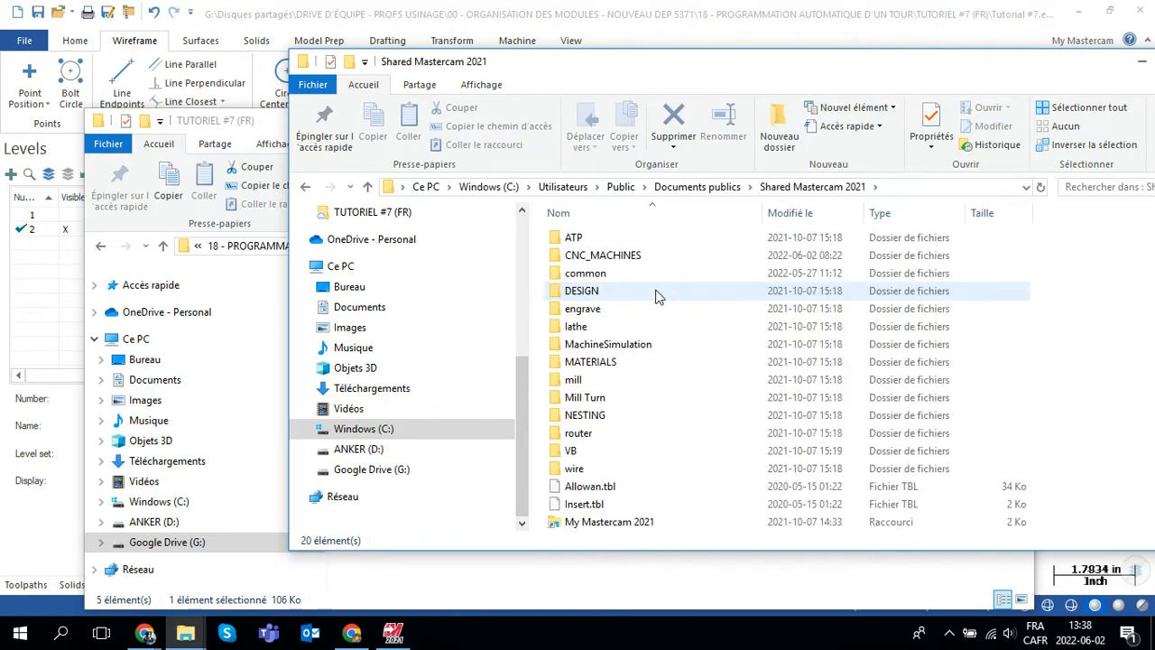
Step: Place the Shared Mastercam 2021 window beside the tutorial folder and open its lathe\Posts subfolder
left_click_drag(549, 78, 826, 117)
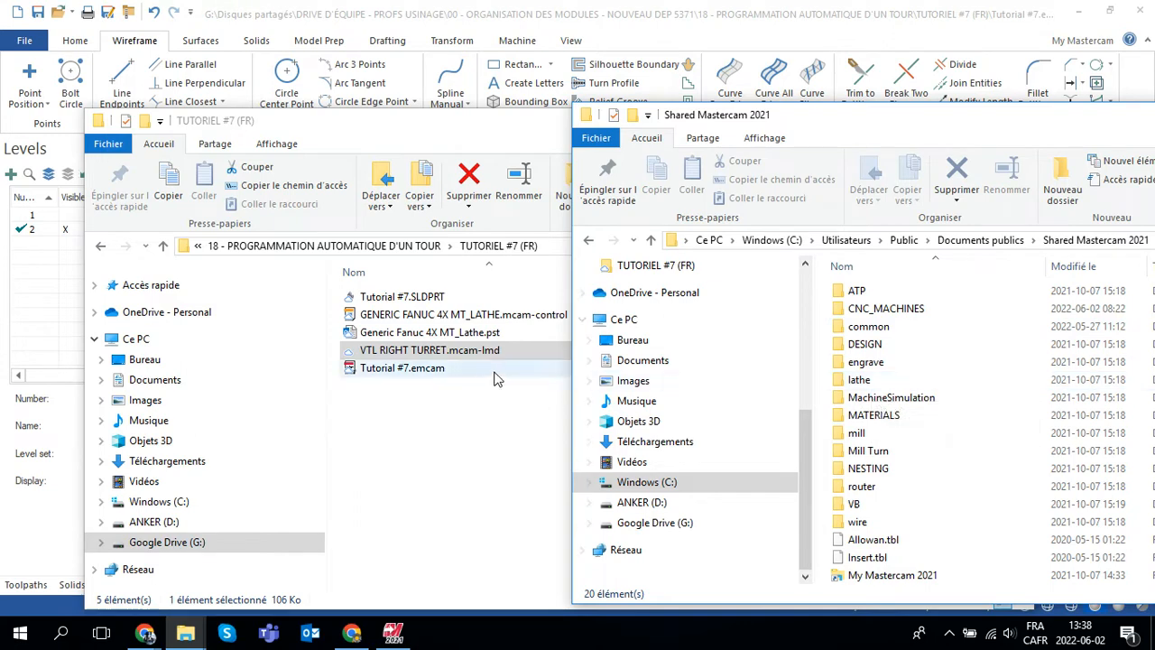
double_click(862, 381)
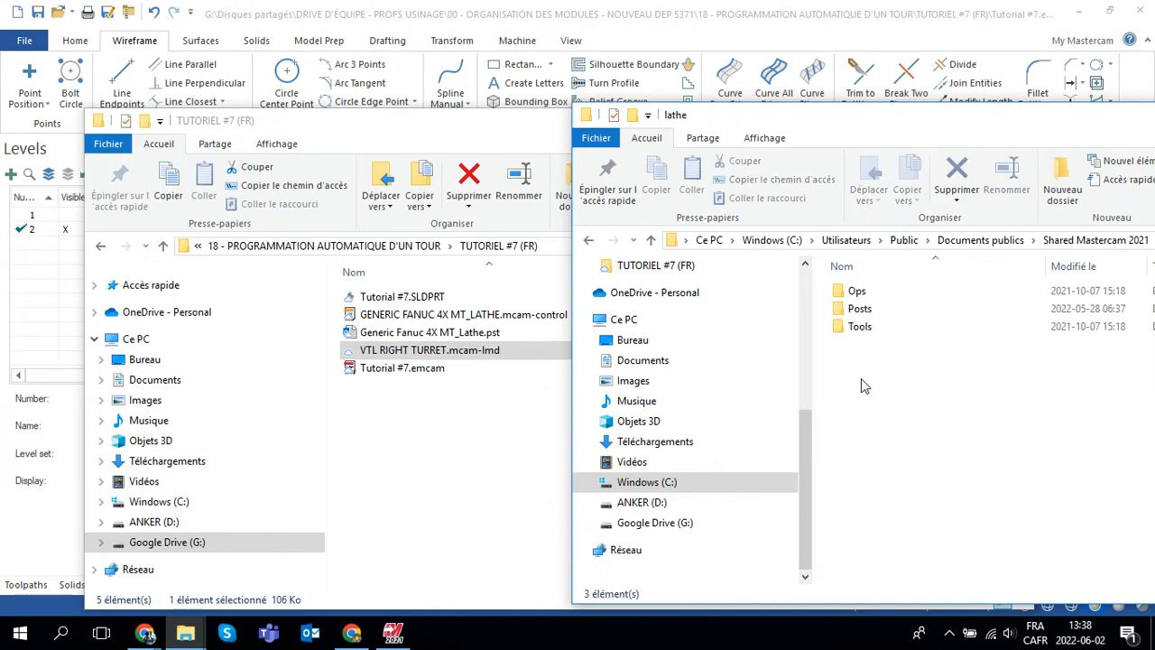
double_click(862, 310)
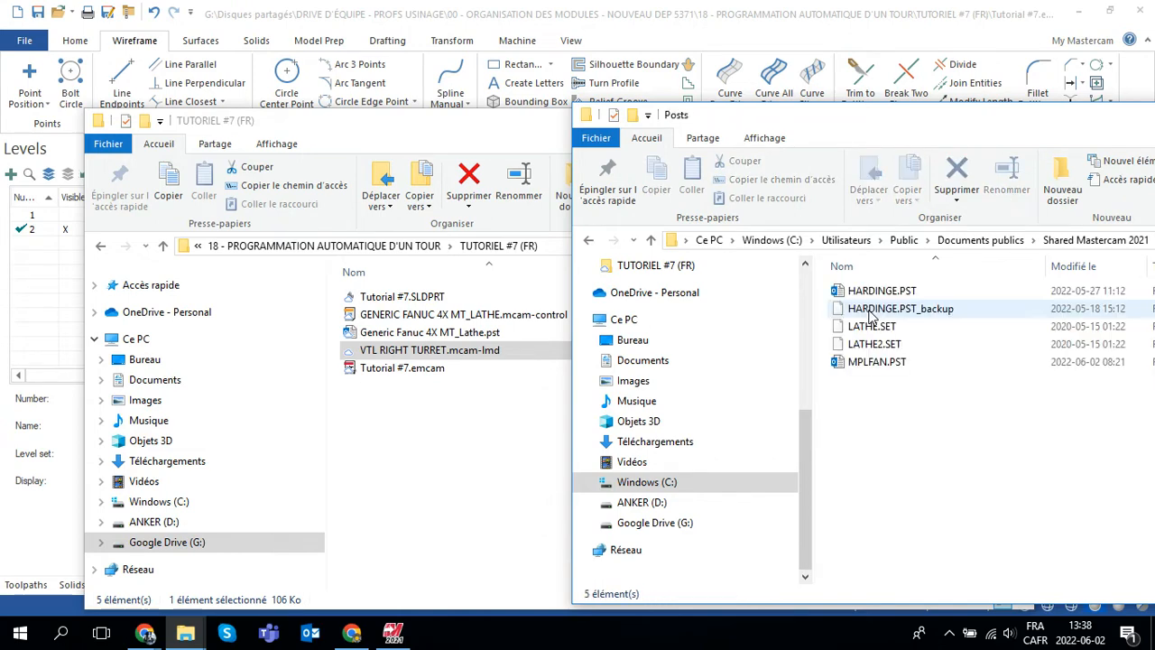
Step: Copy Generic Fanuc 4X MT_Lathe.pst from the TUTORIEL #7 (FR) folder into the lathe Posts folder
left_click(454, 140)
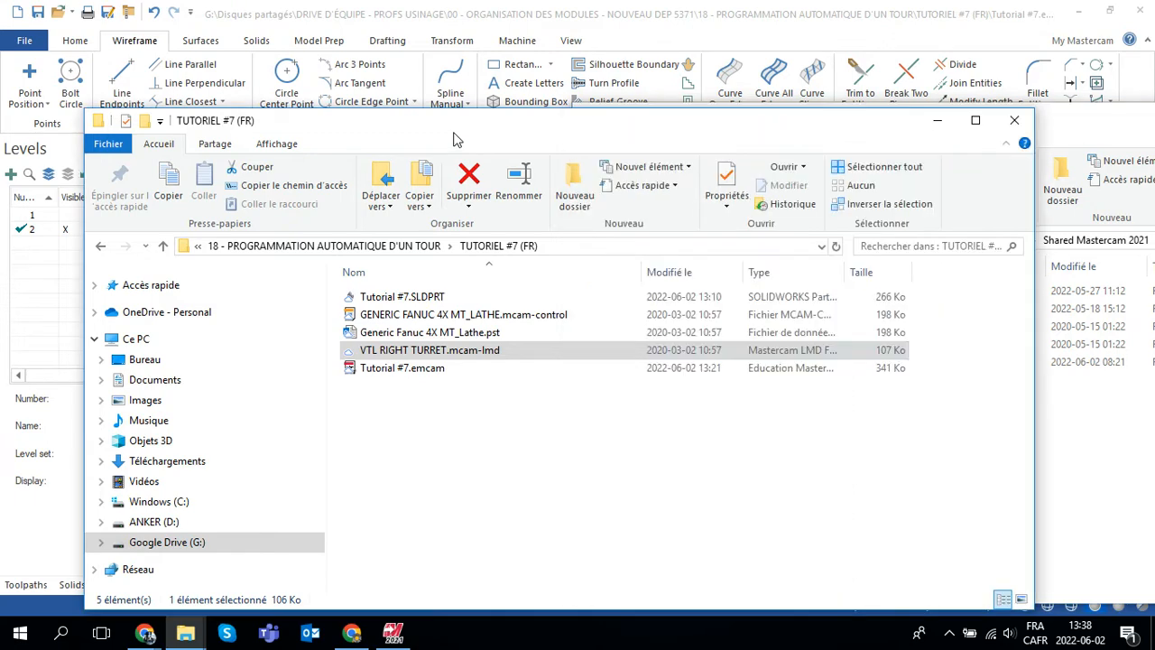
left_click(418, 336)
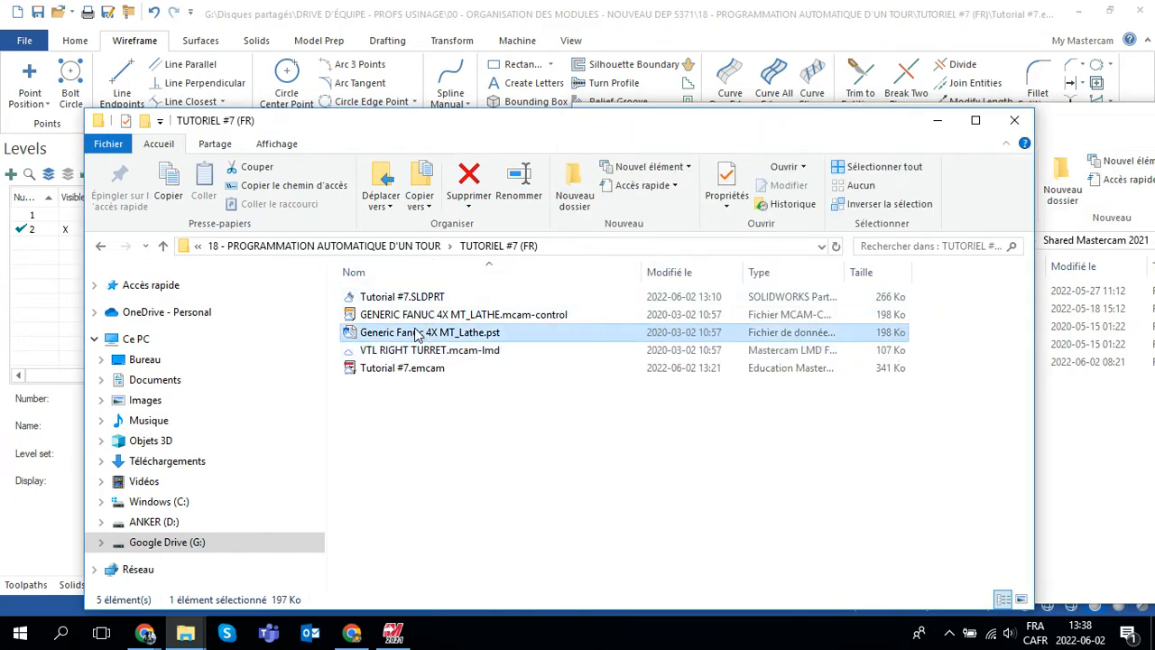
right_click(415, 336)
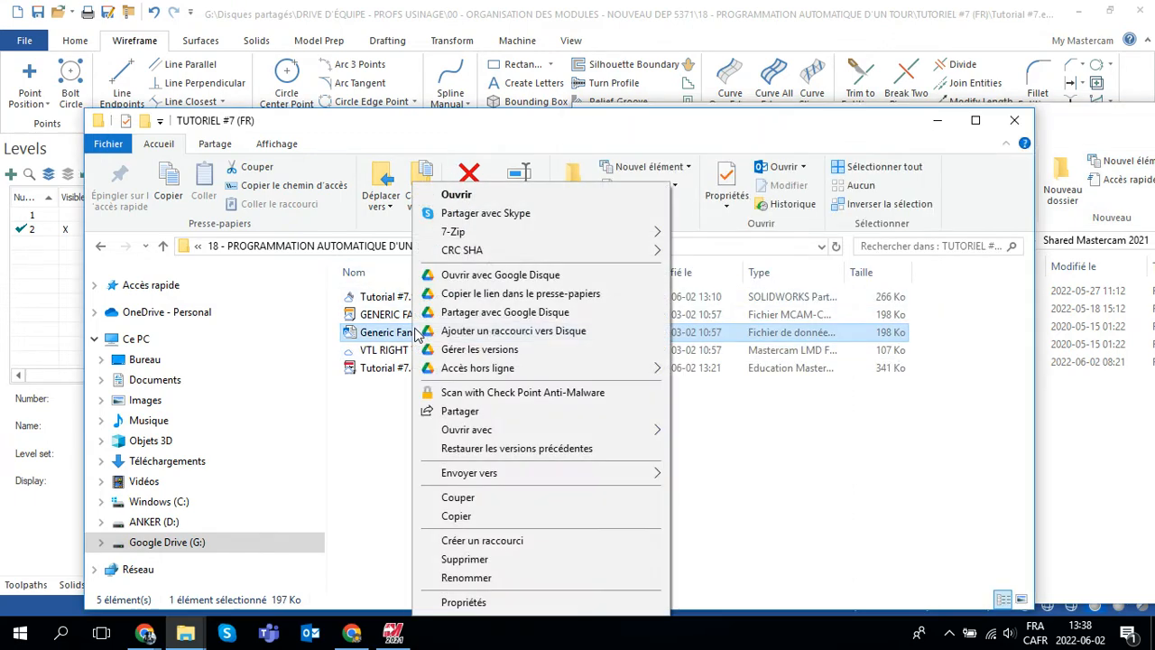
left_click(459, 517)
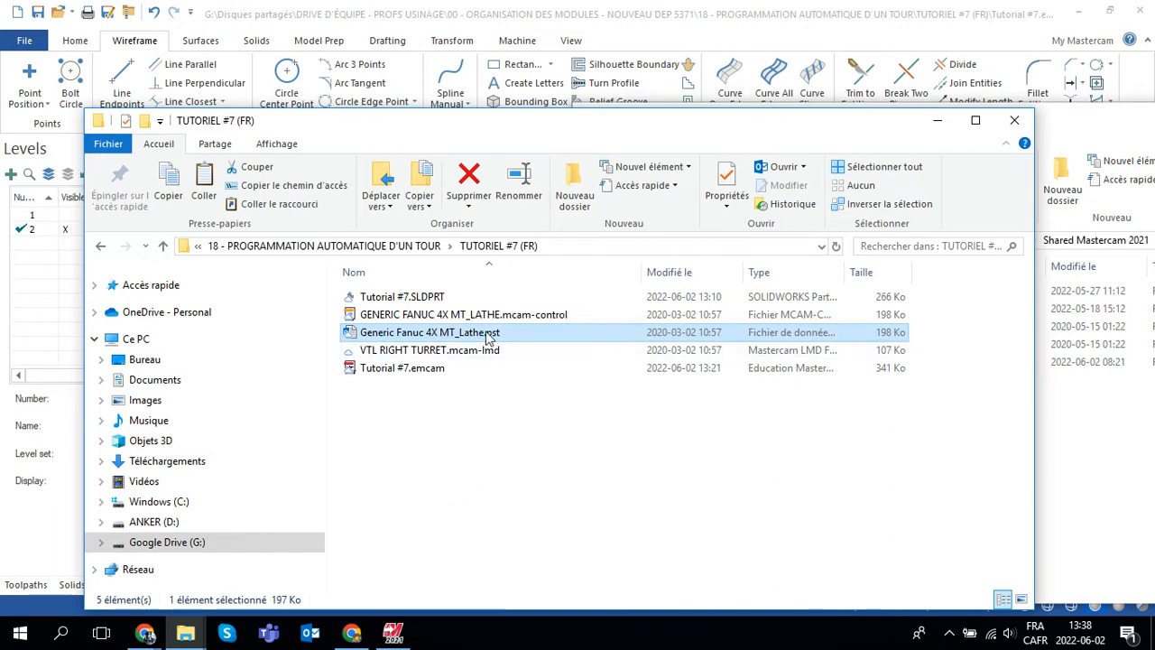
left_click(1097, 127)
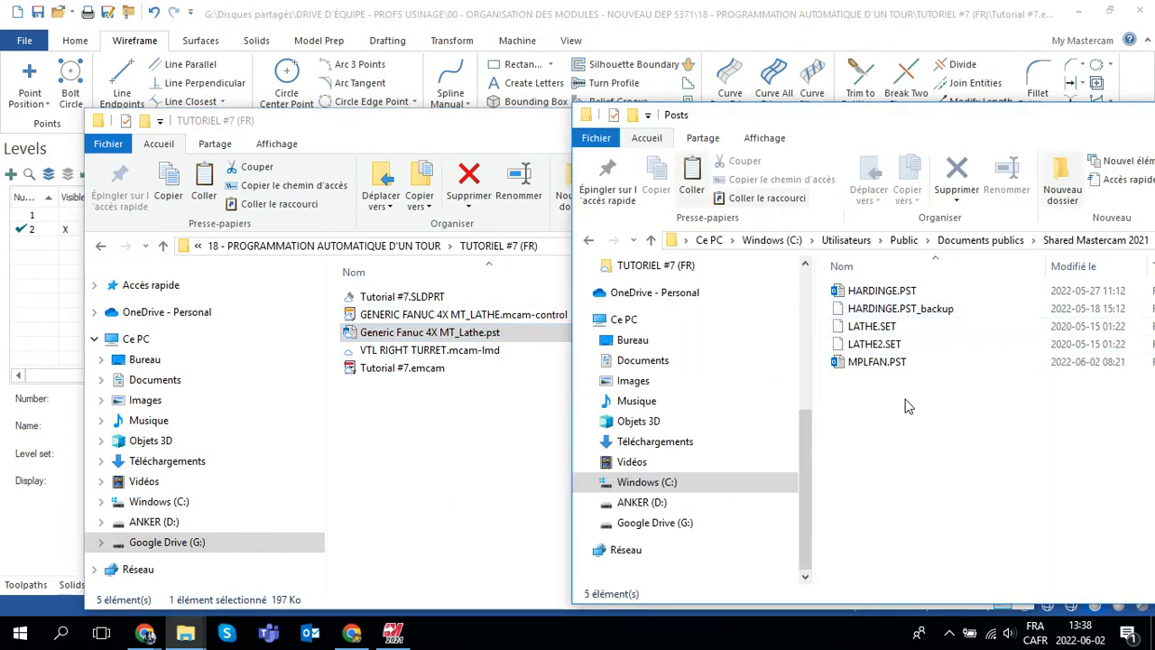
right_click(871, 430)
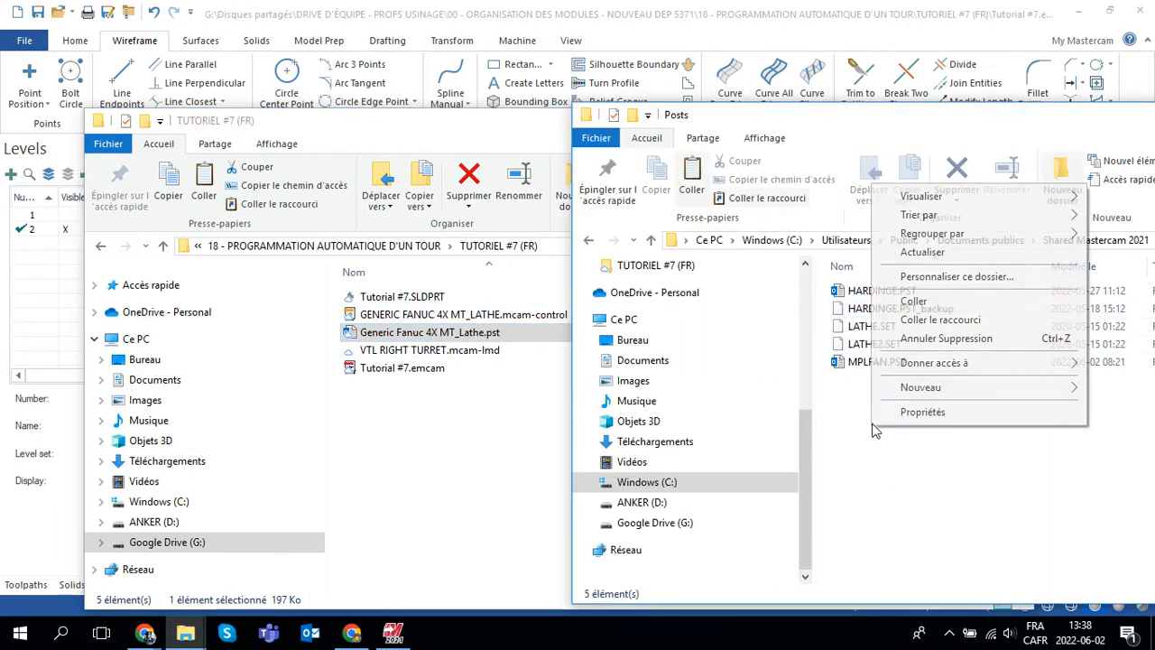
left_click(914, 301)
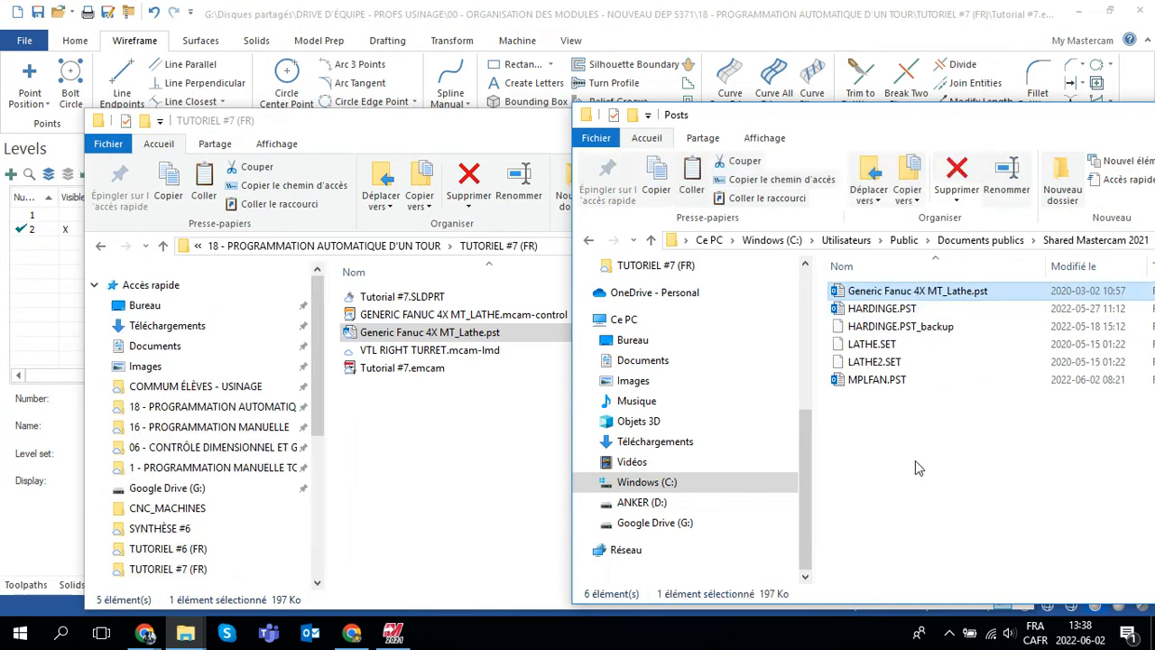
Step: Return to Shared Mastercam 2021, open its CNC_MACHINES folder and place that window beside the tutorial folder
left_click_drag(889, 124, 695, 113)
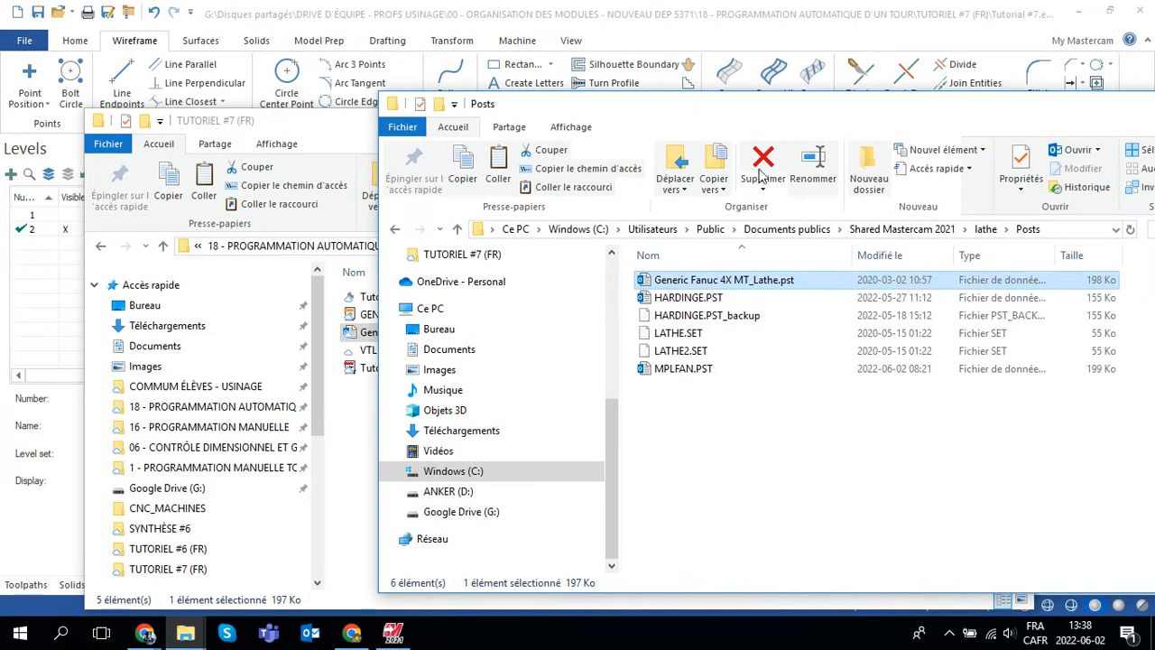
left_click(925, 236)
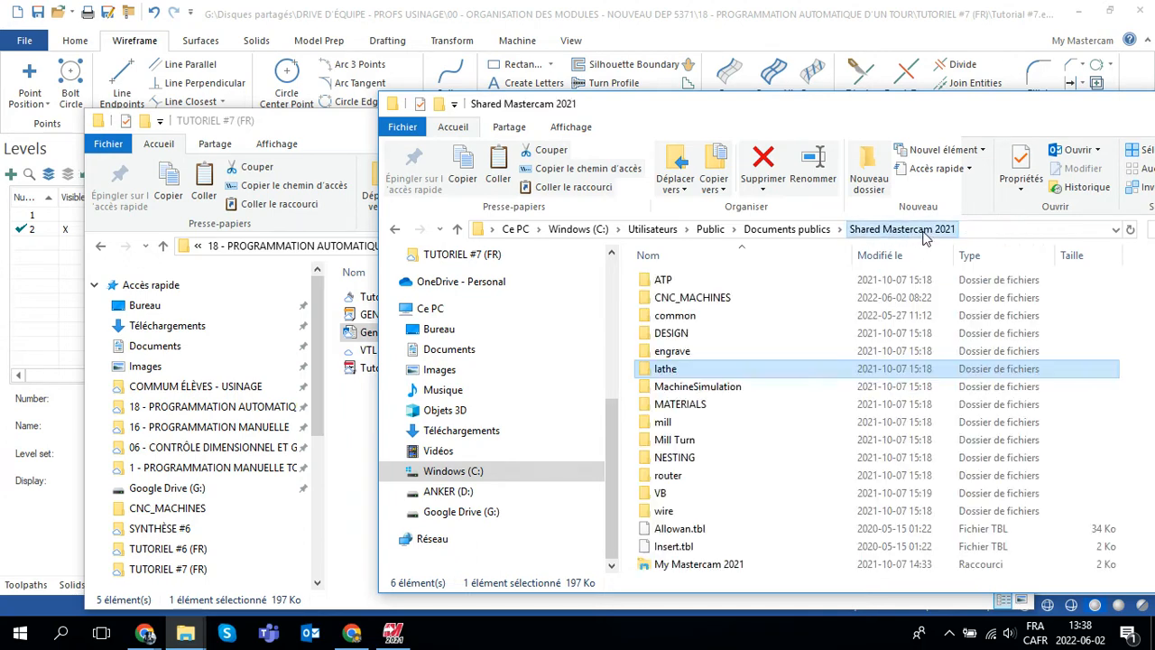
double_click(706, 300)
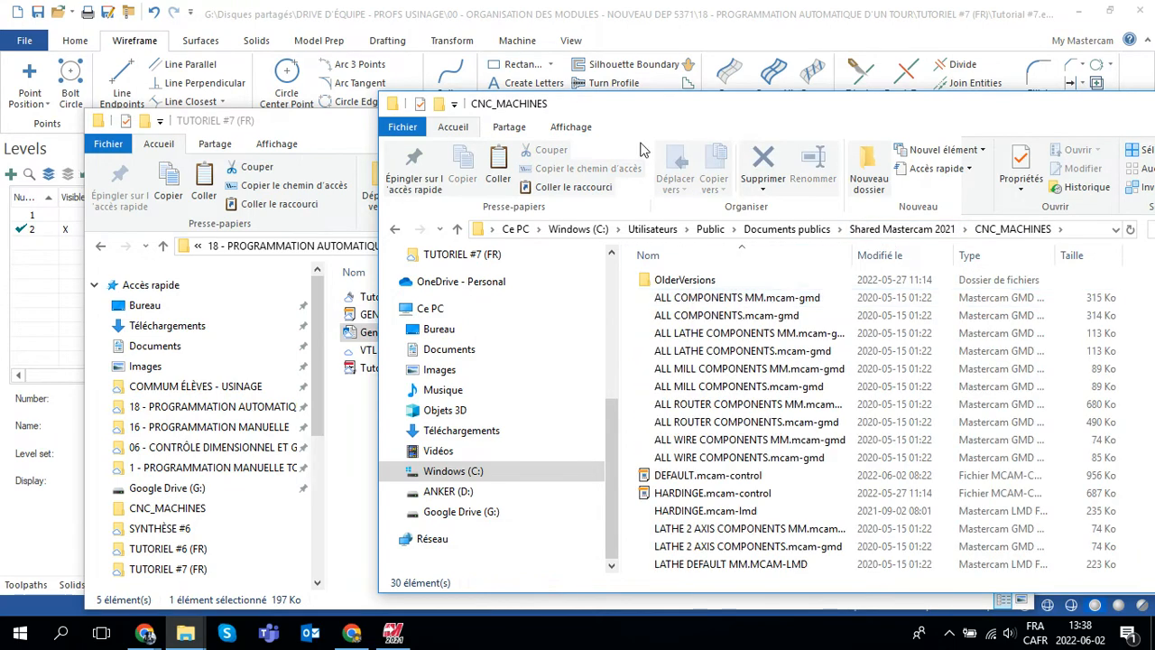
left_click_drag(623, 111, 822, 109)
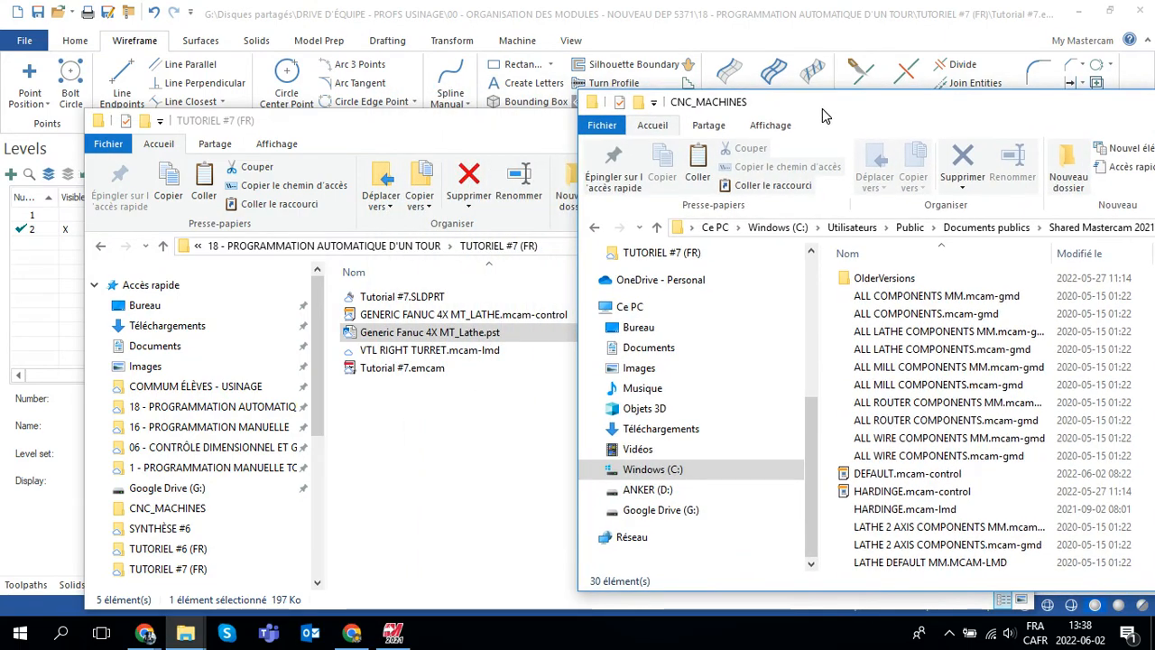
Step: Copy GENERIC FANUC 4X MT_LATHE.mcam-control and VTL RIGHT TURRET.mcam-lmd from TUTORIEL #7 (FR) into CNC_MACHINES, and minimize both folder windows
left_click(528, 126)
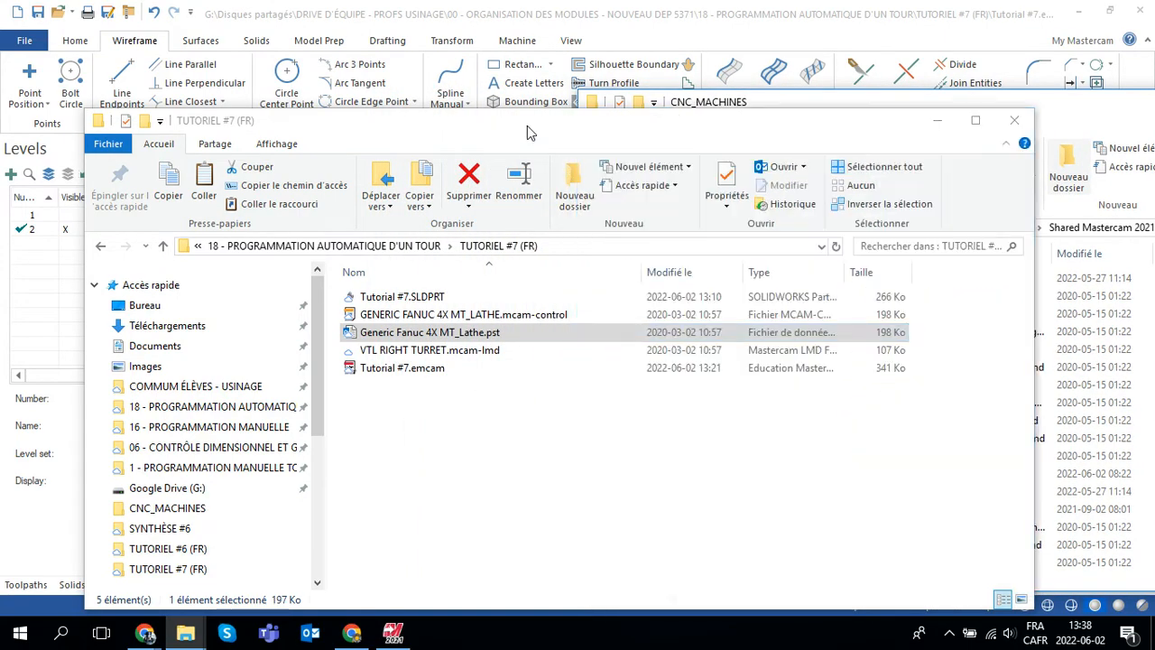
left_click(422, 316)
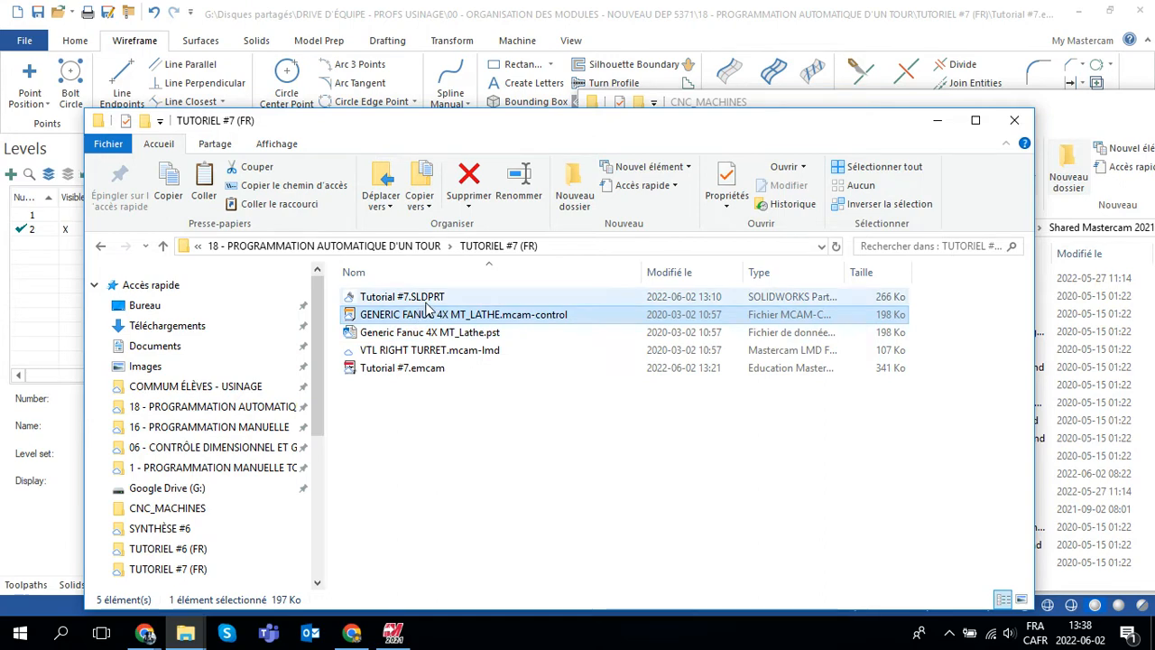
left_click(417, 351, "ctrl")
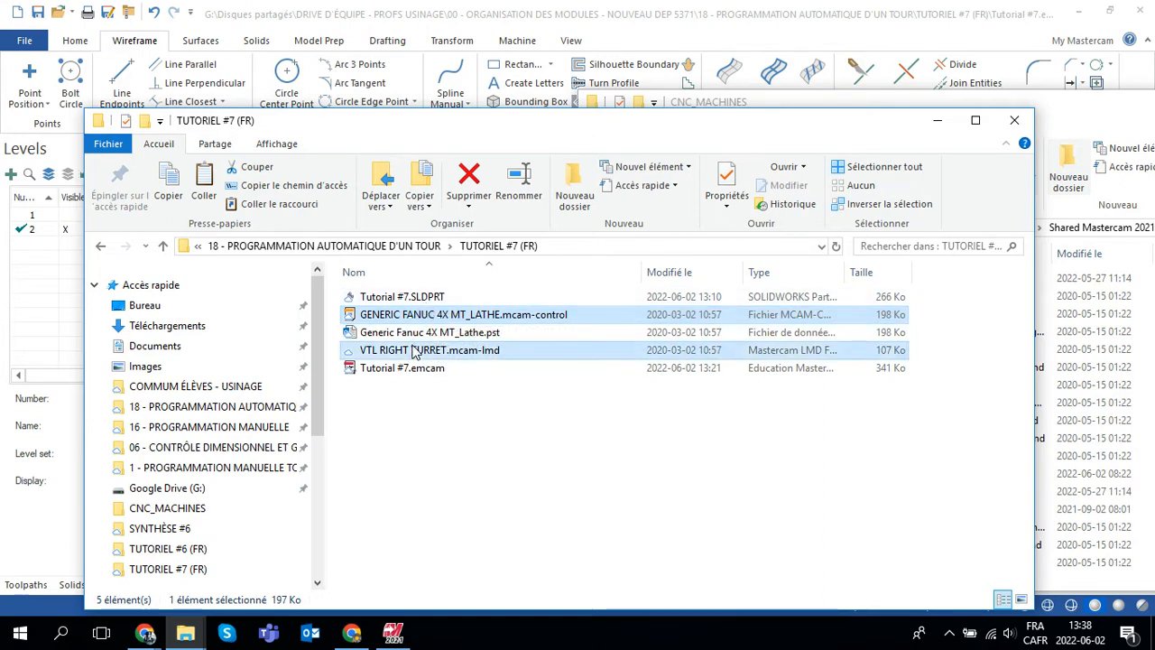
right_click(487, 359)
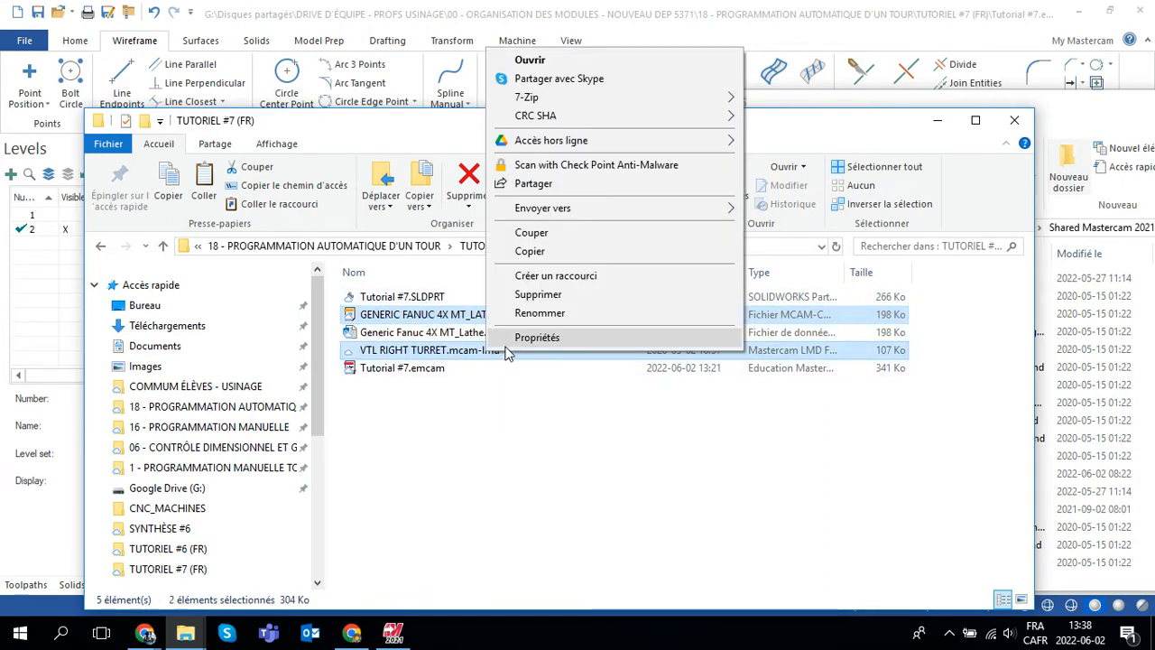
left_click(551, 247)
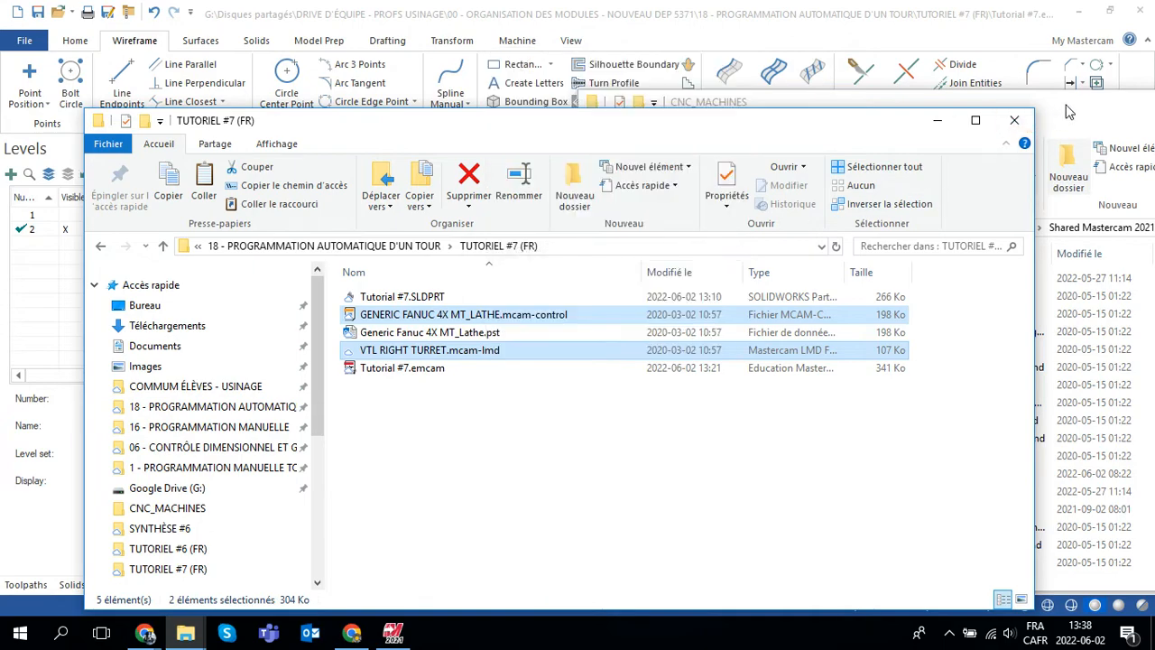
left_click_drag(1068, 110, 629, 90)
right_click(954, 330)
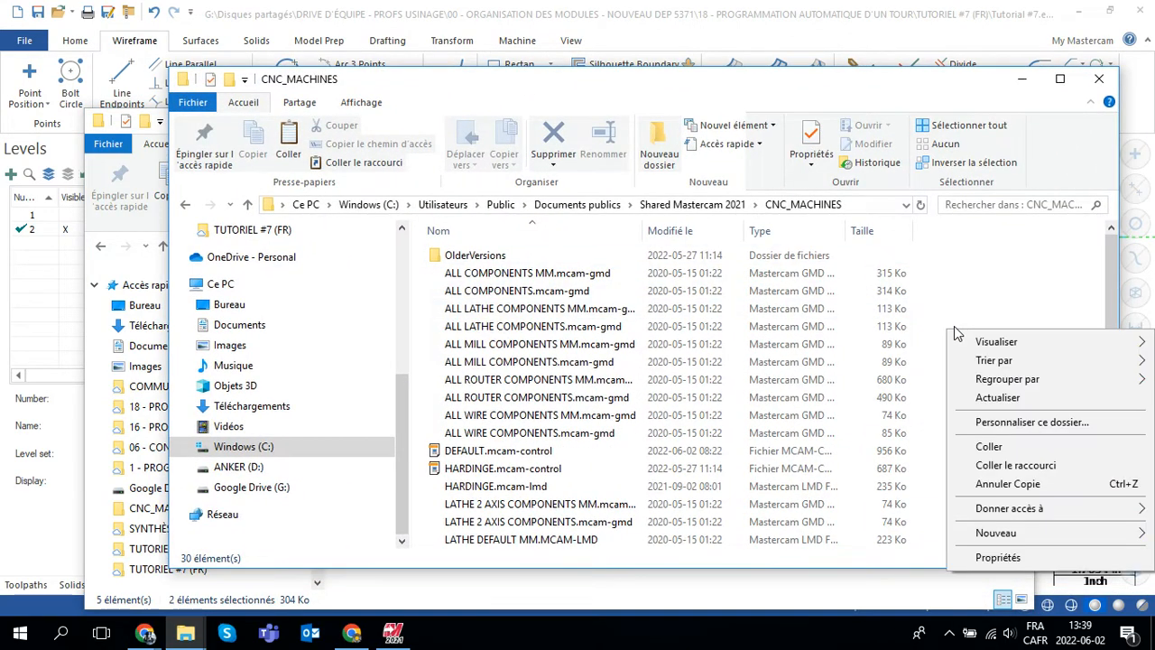
left_click(990, 445)
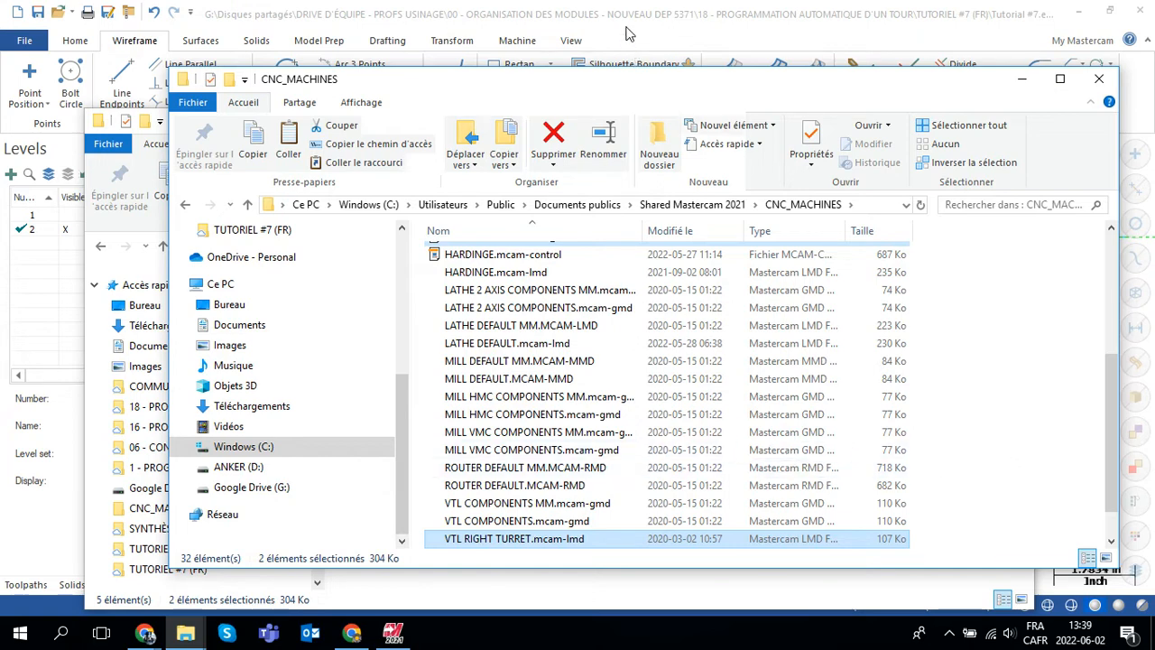
left_click(1022, 78)
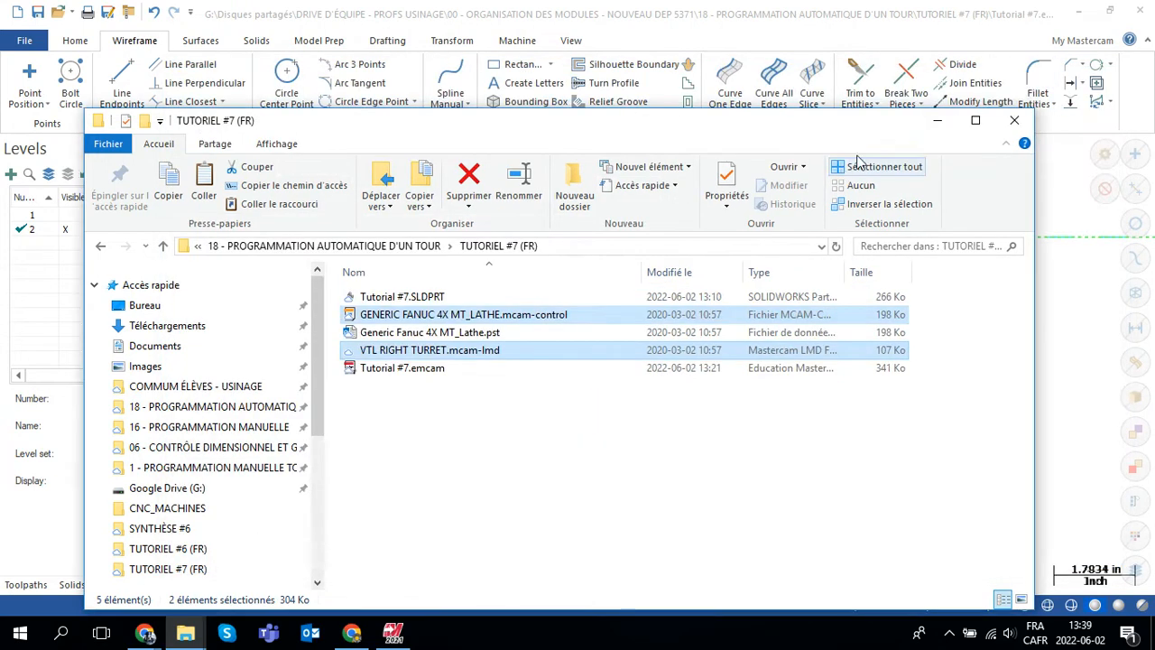
left_click(935, 122)
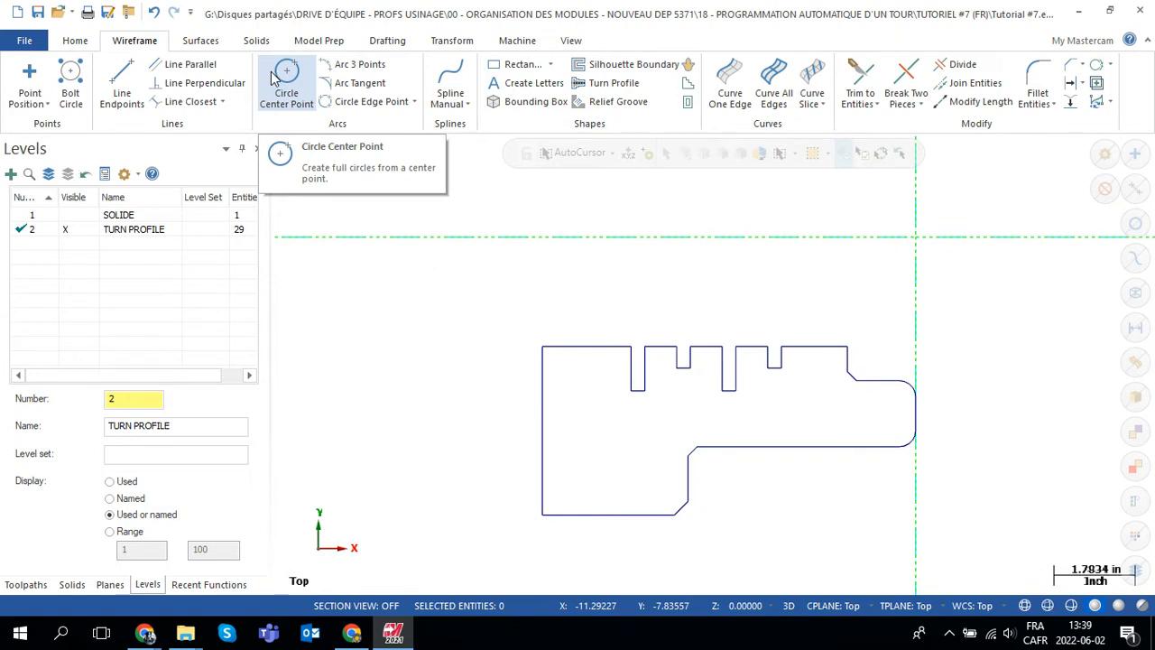
Step: In Mastercam, add VTL RIGHT TURRET.mcam-lmd to the lathe machine definition list and select it as the machine for the part
left_click(518, 41)
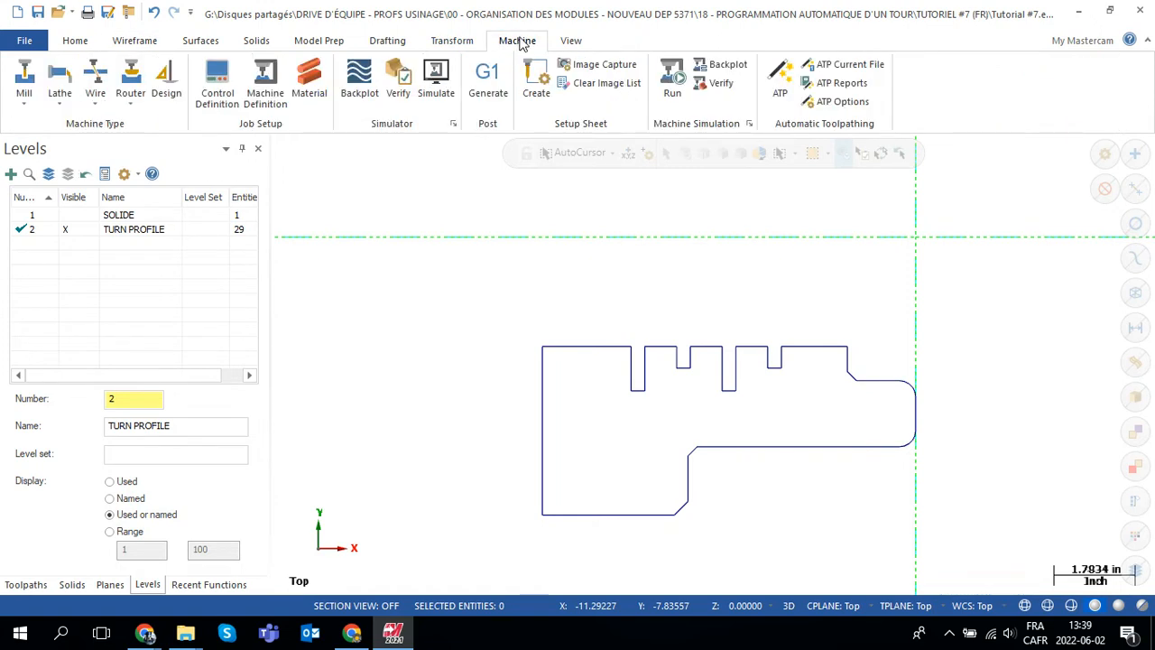
left_click(60, 103)
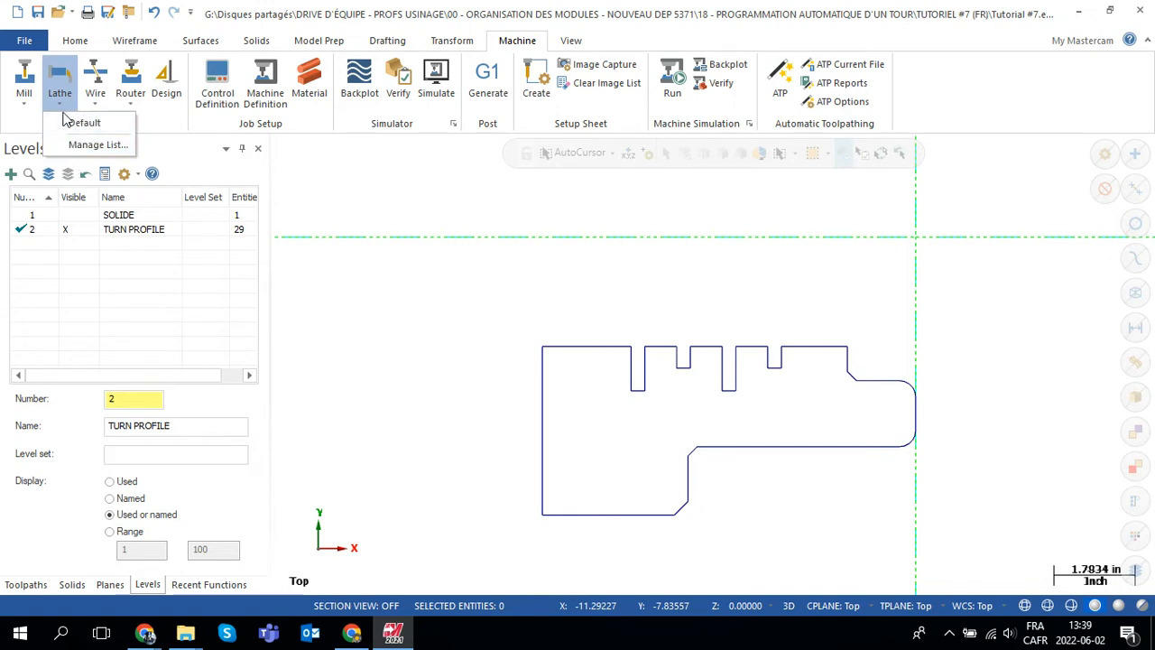
left_click(96, 145)
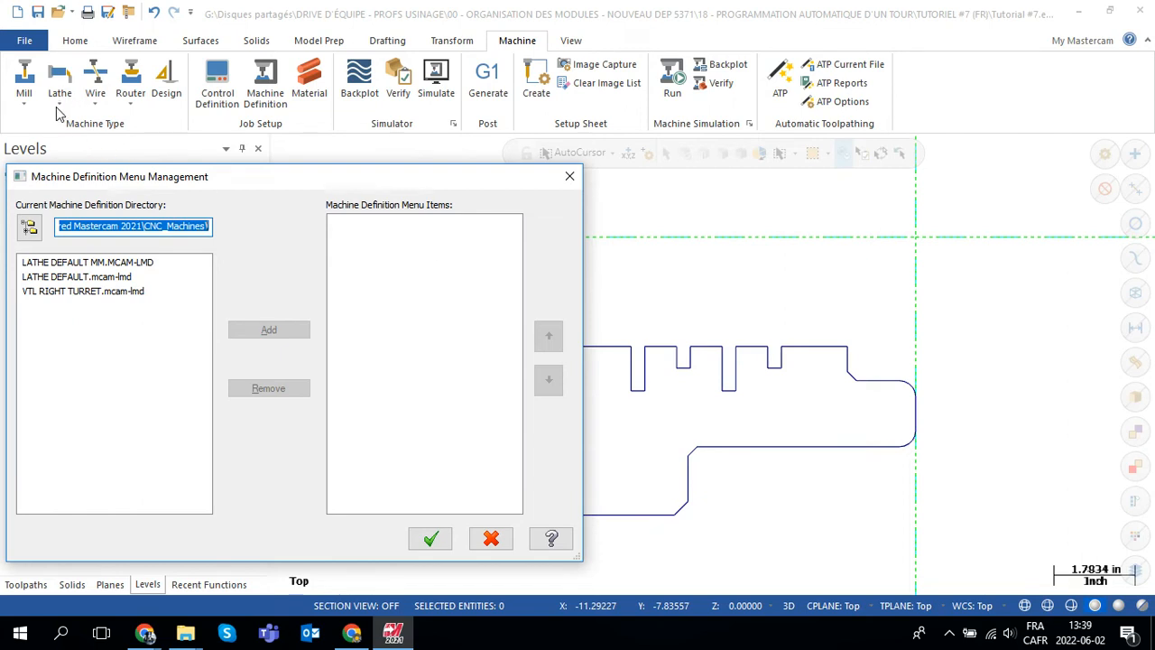
left_click(66, 292)
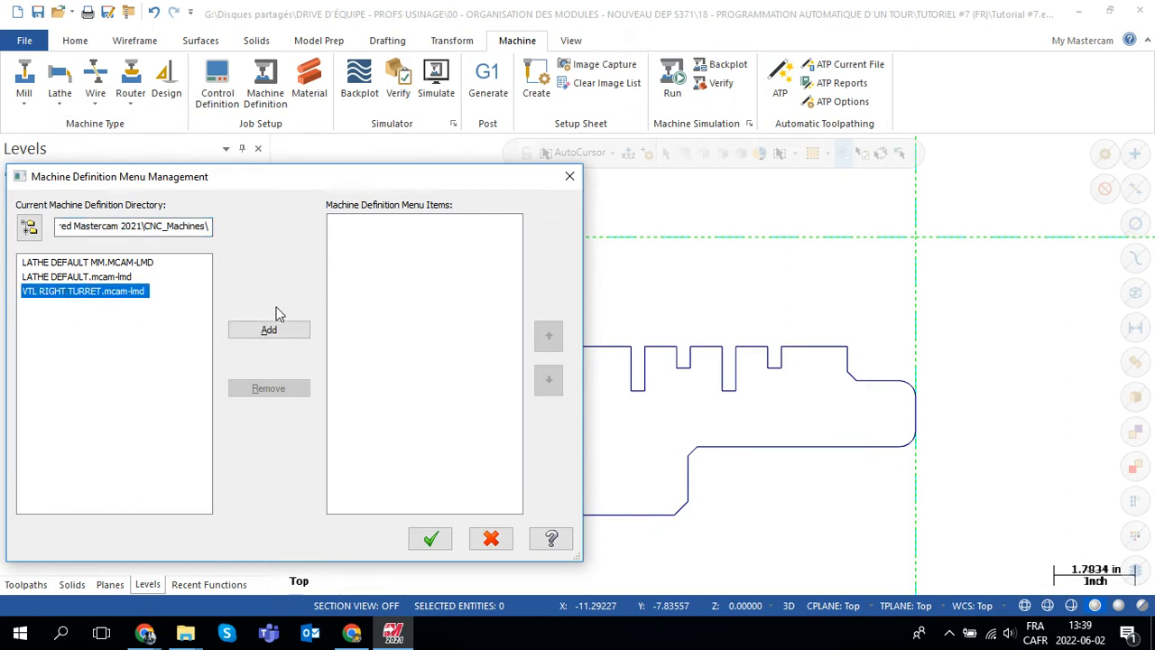
left_click(270, 331)
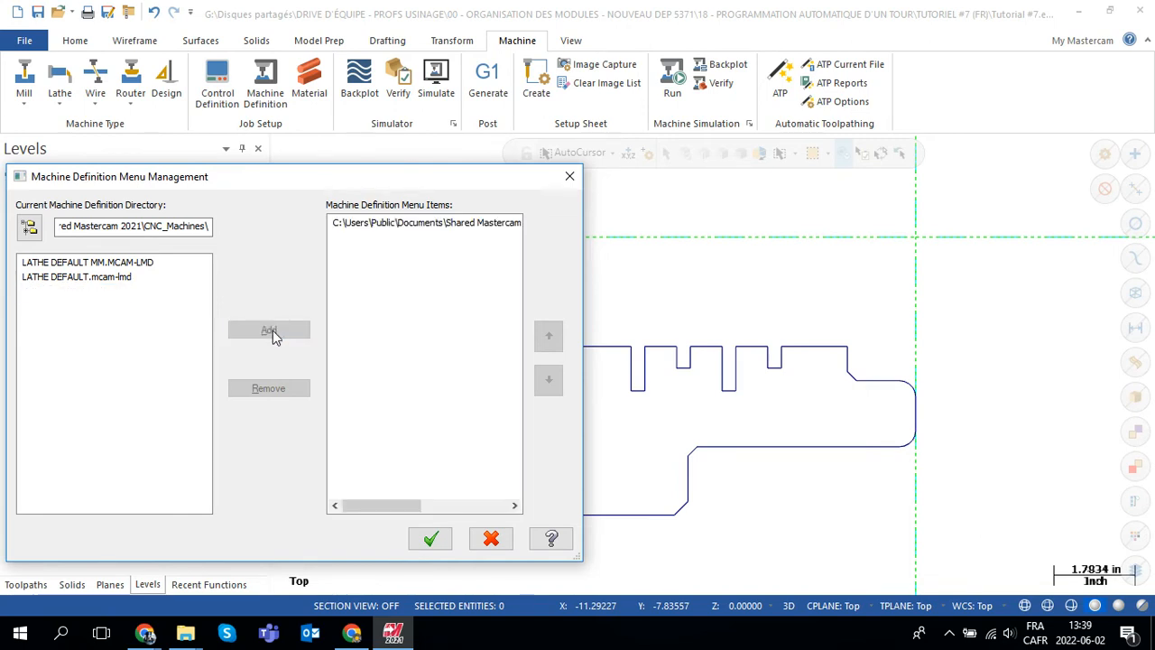
left_click(432, 540)
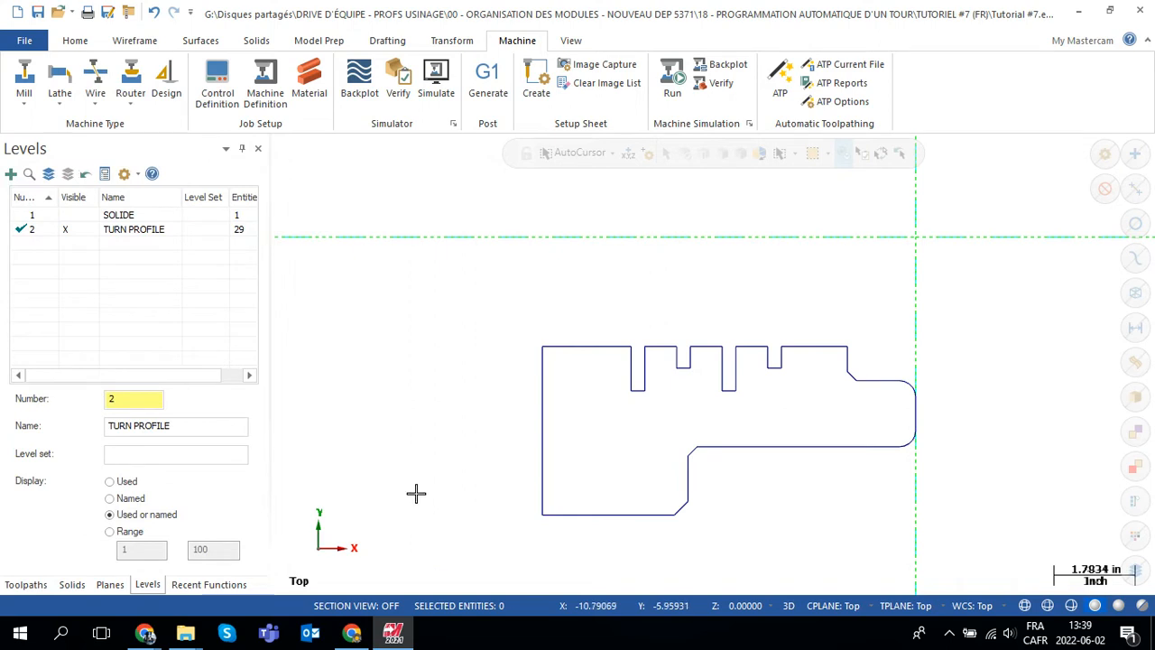
left_click(63, 105)
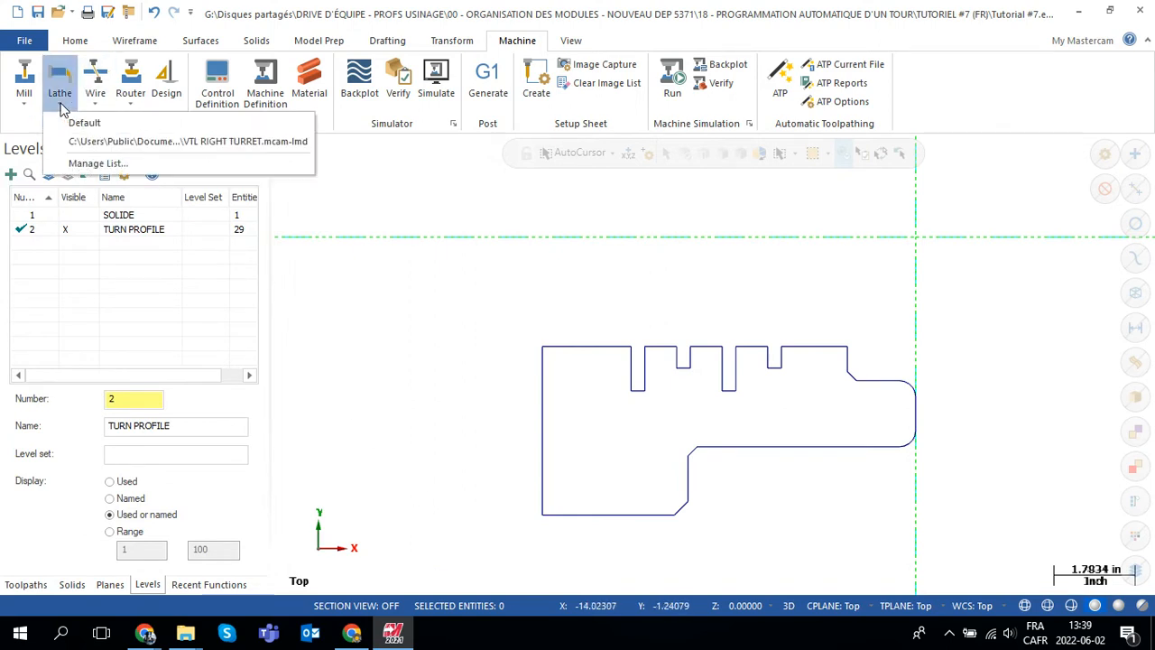
left_click(226, 142)
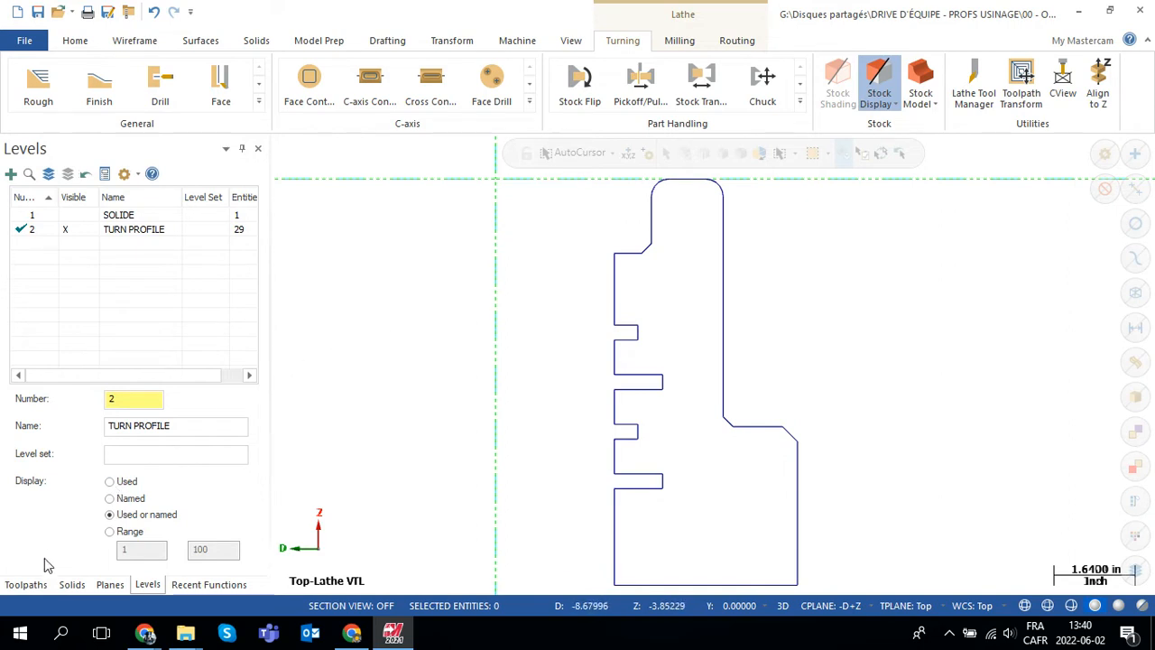
Step: In the file properties of Machine Group-1, set the tool library to VTL_TOOLS_INCH.tooldb
left_click(27, 584)
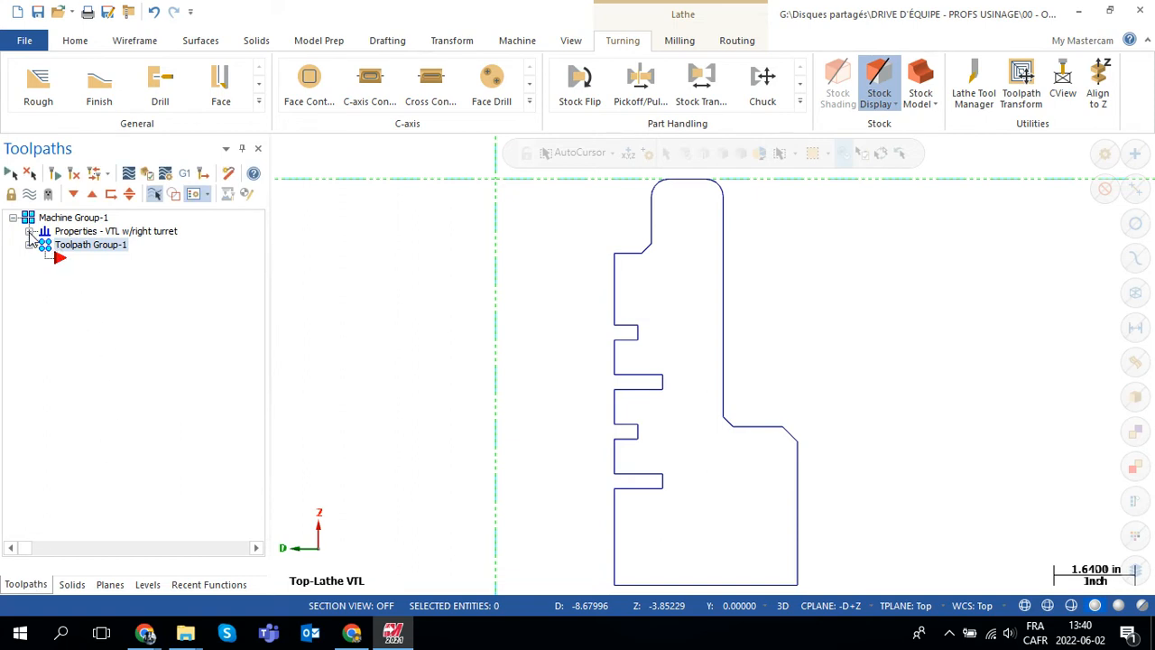
left_click(30, 232)
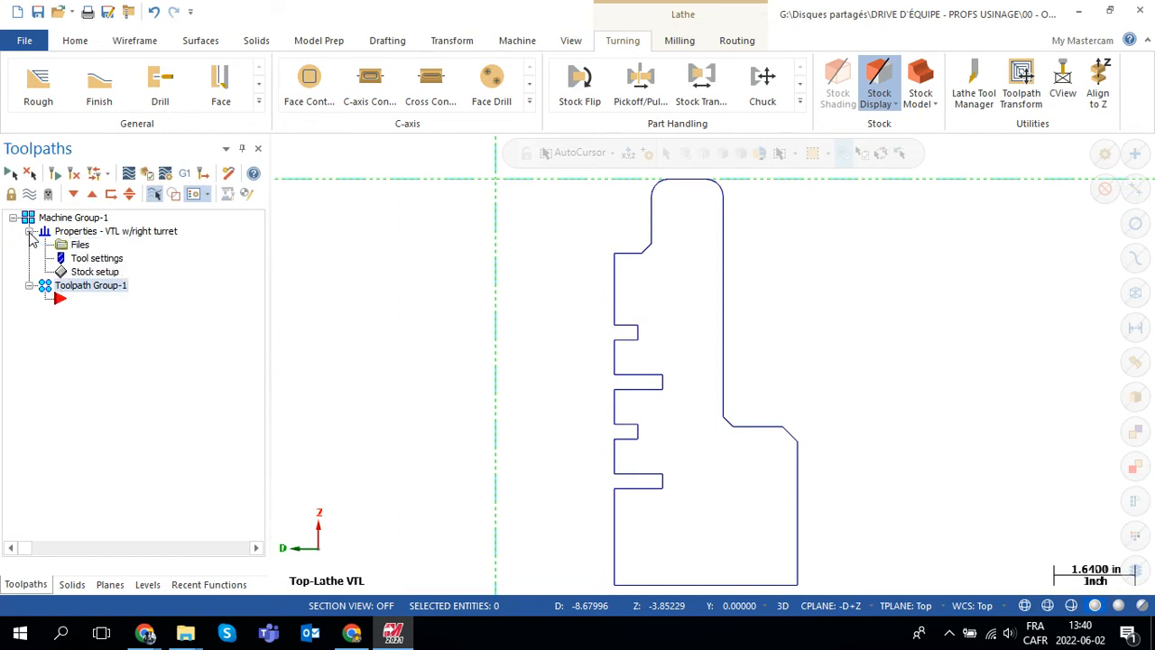
left_click(80, 246)
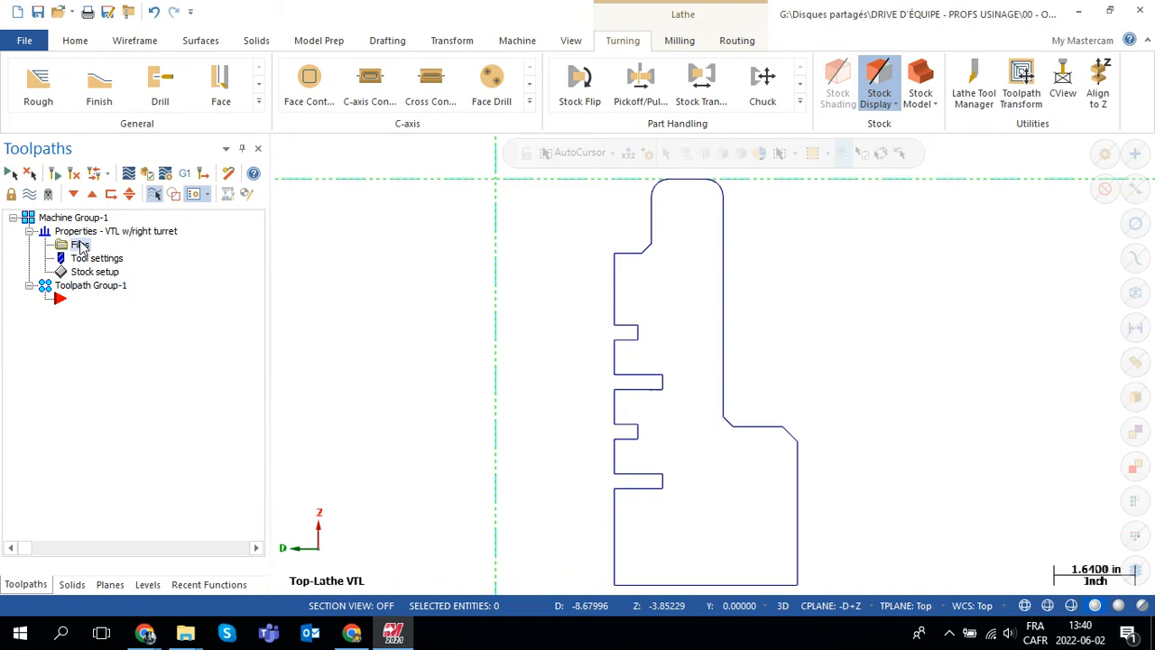
left_click(81, 246)
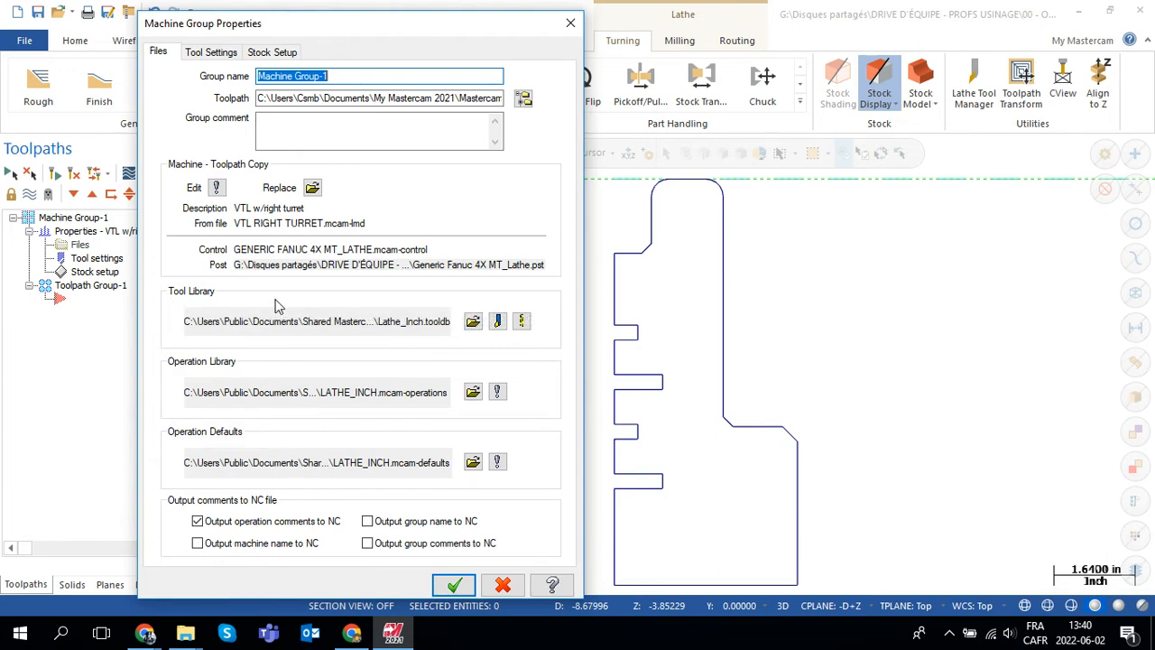
left_click(473, 324)
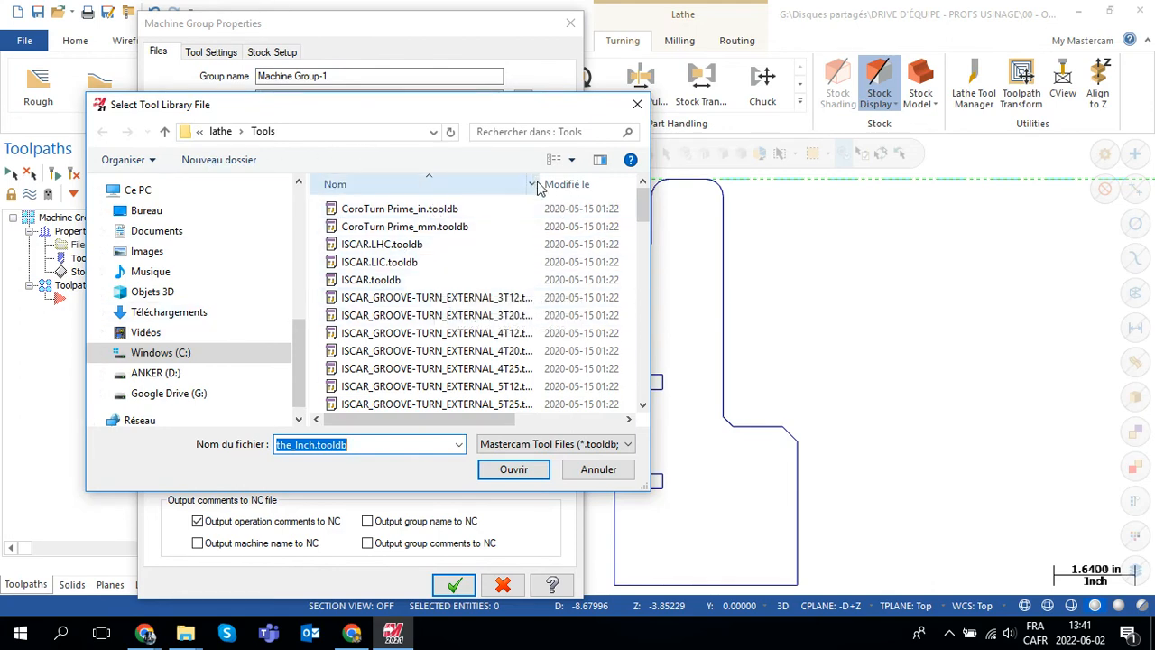
left_click_drag(541, 182, 588, 180)
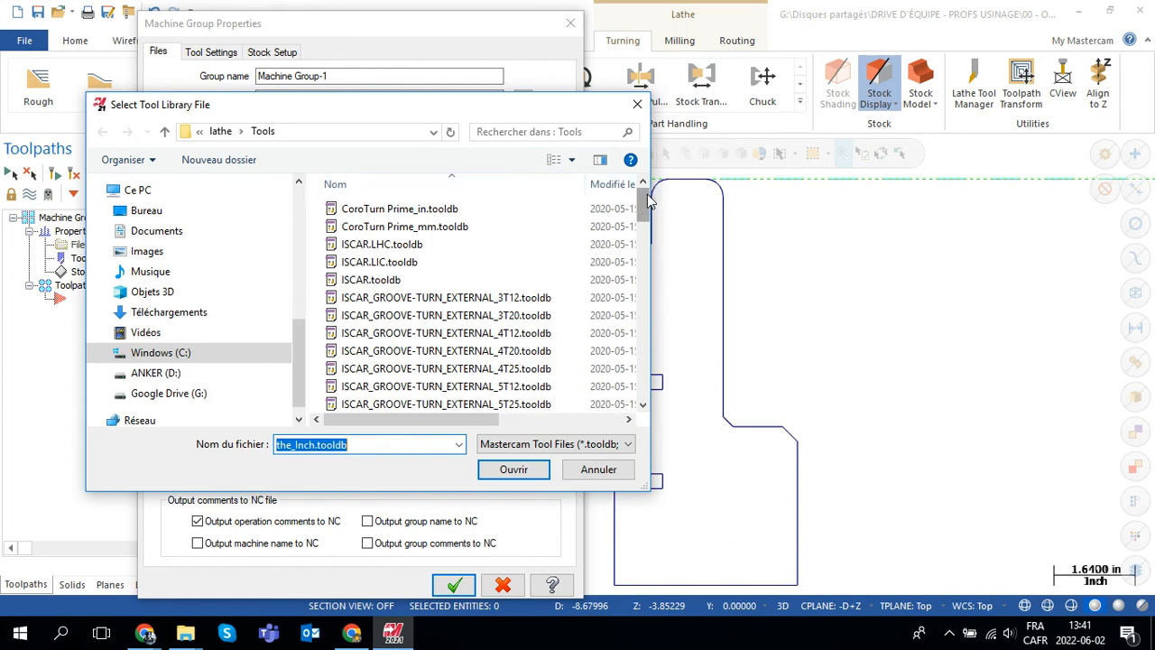
left_click_drag(646, 202, 650, 351)
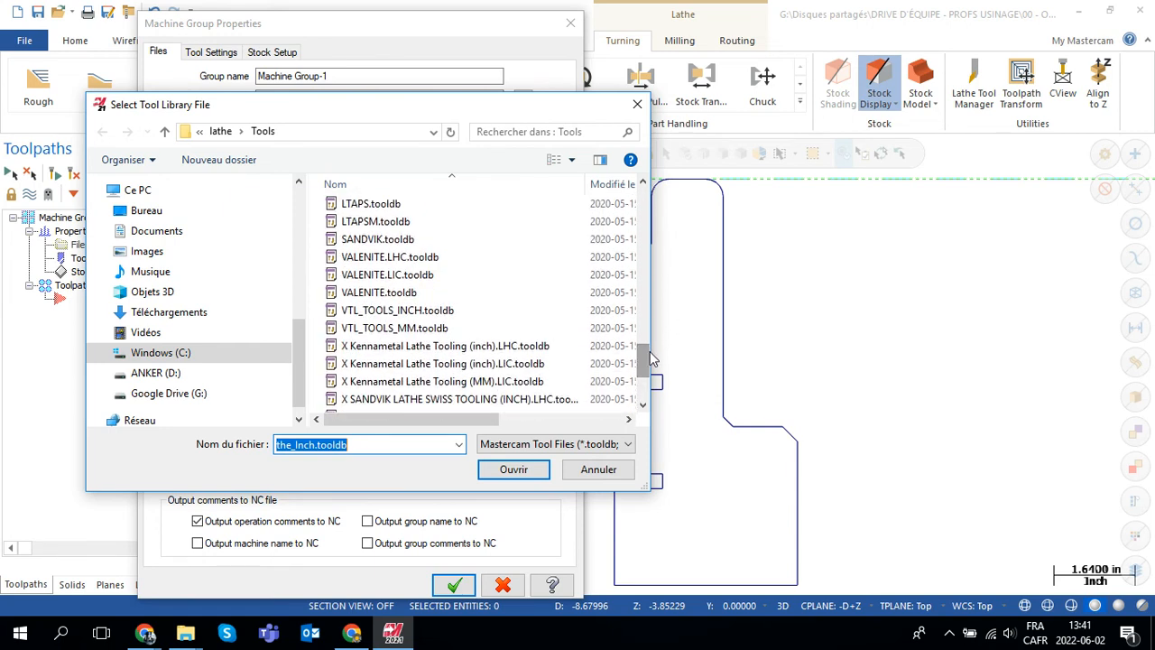
left_click(390, 316)
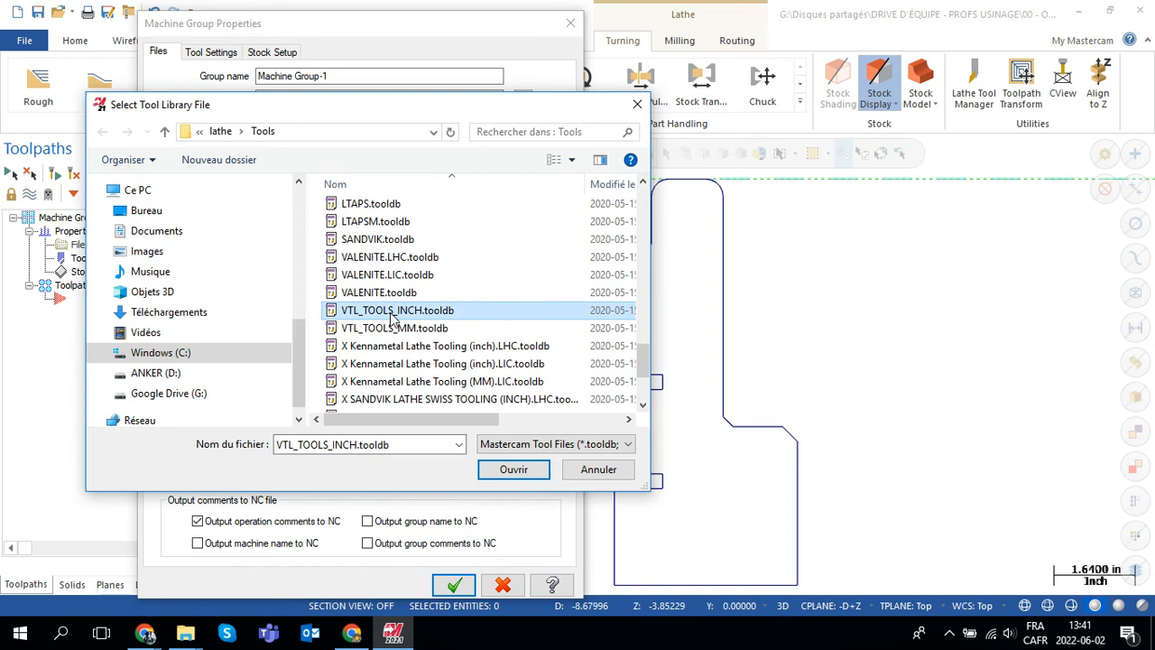
left_click(516, 471)
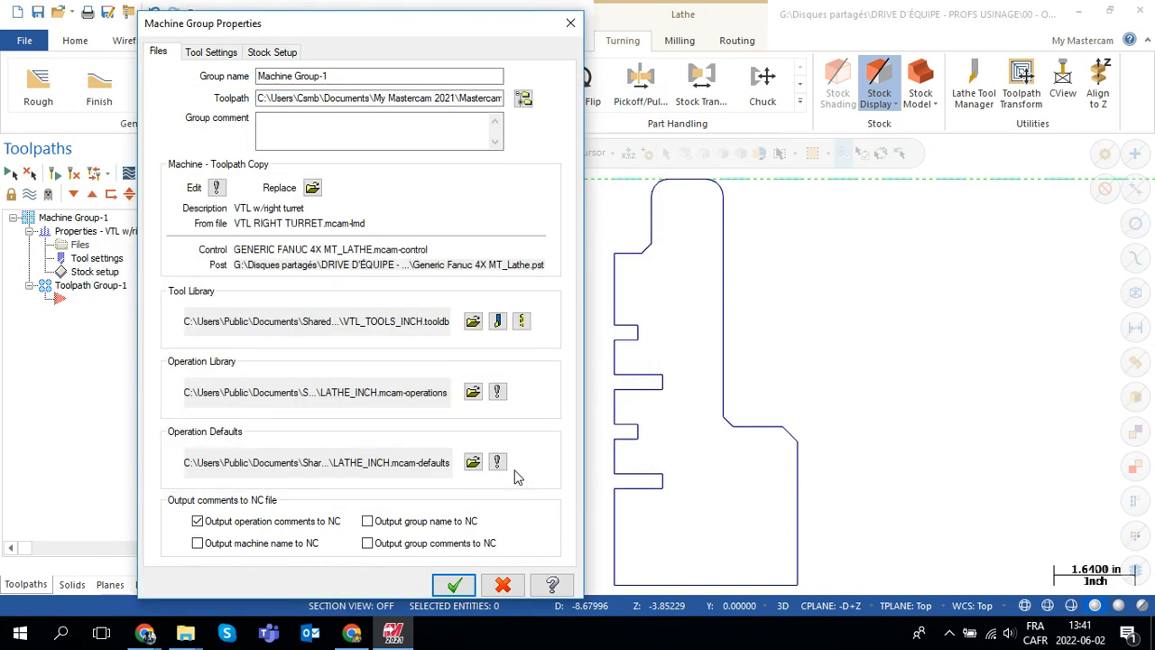
left_click(457, 583)
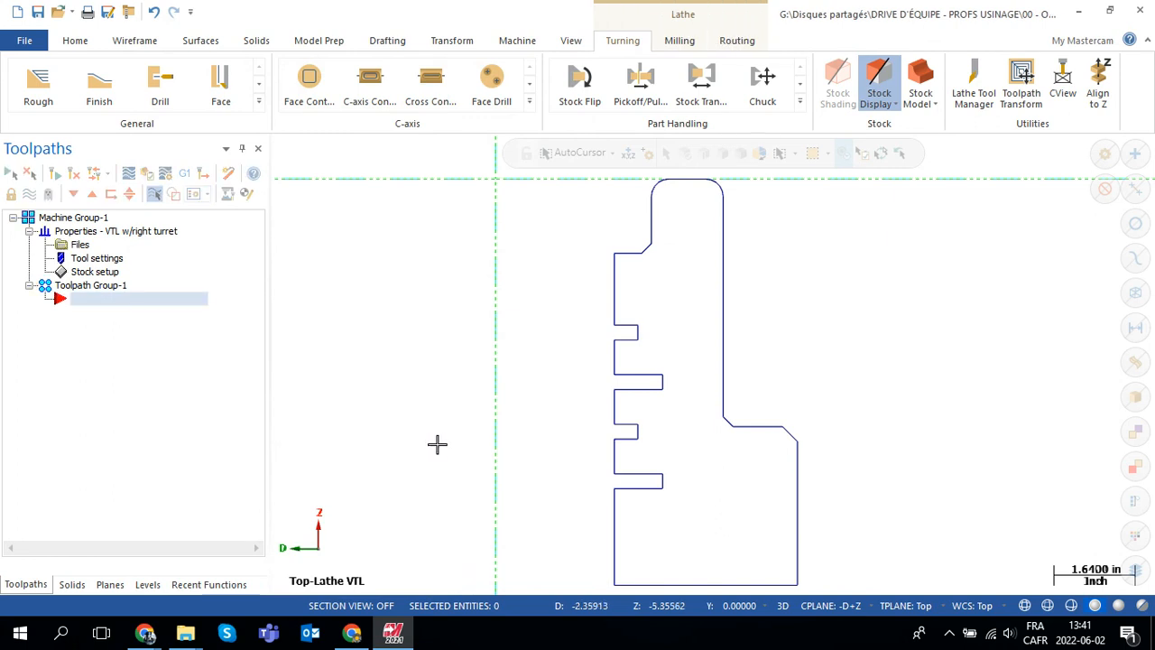
scroll(431, 449, "down", 3)
scroll(382, 437, "down", 1)
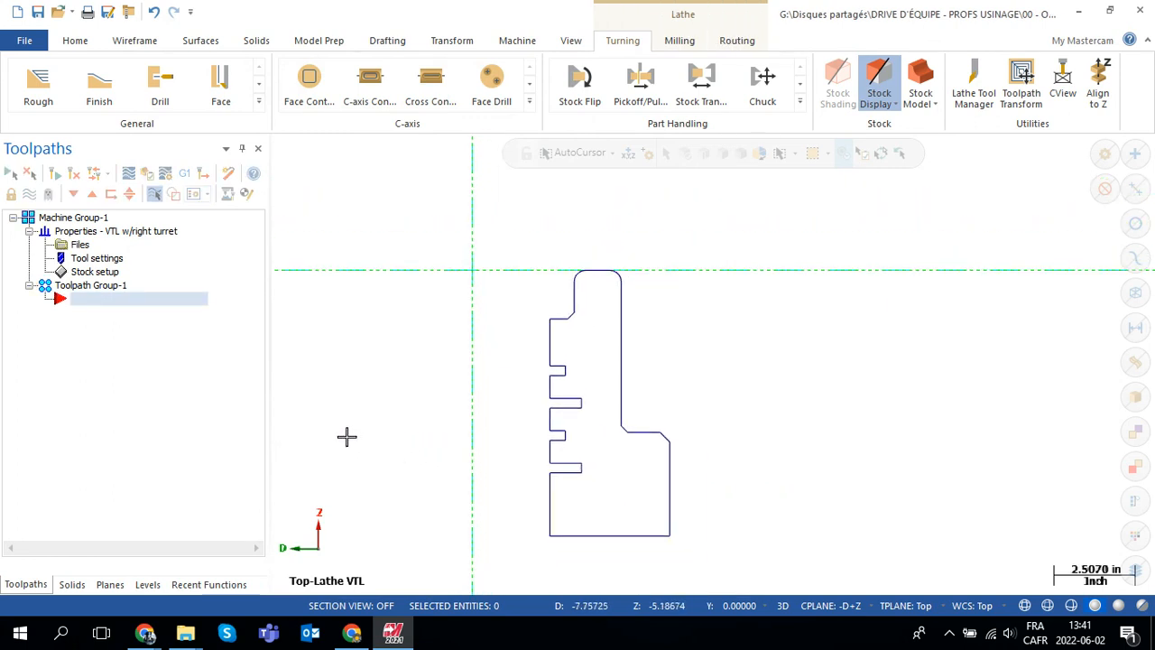
scroll(346, 437, "up", 1)
middle_click_drag(371, 420, 563, 390)
scroll(563, 390, "down", 1)
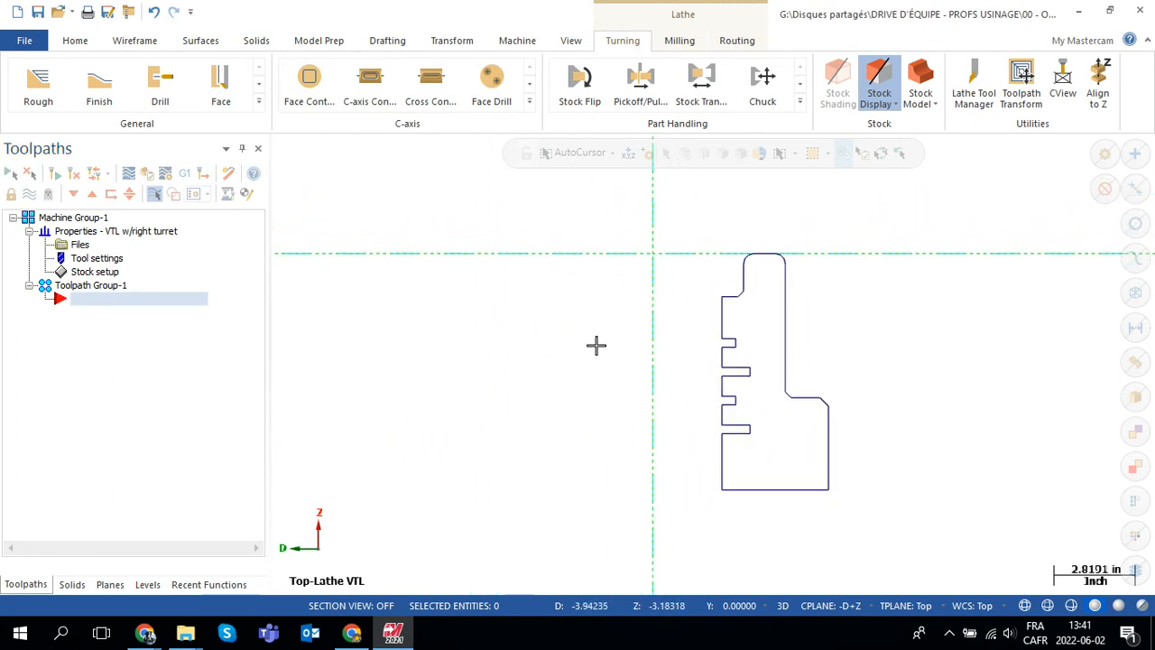